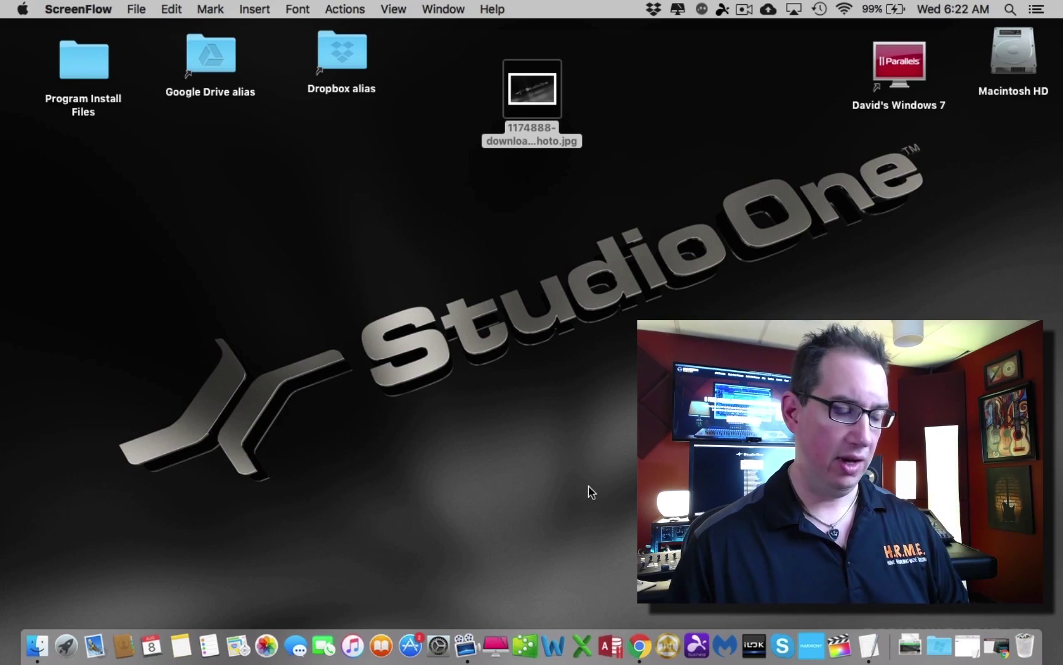
View About This Mac for OS X El Capitan 10.11.6 and its hardware, then close it.
left_click(22, 8)
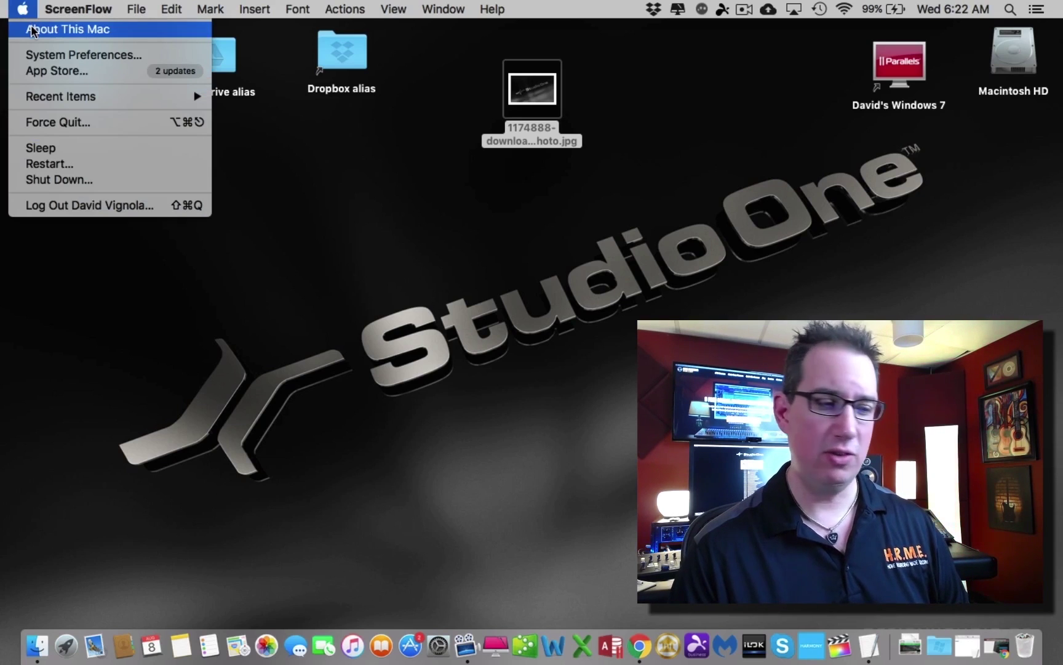
left_click(30, 30)
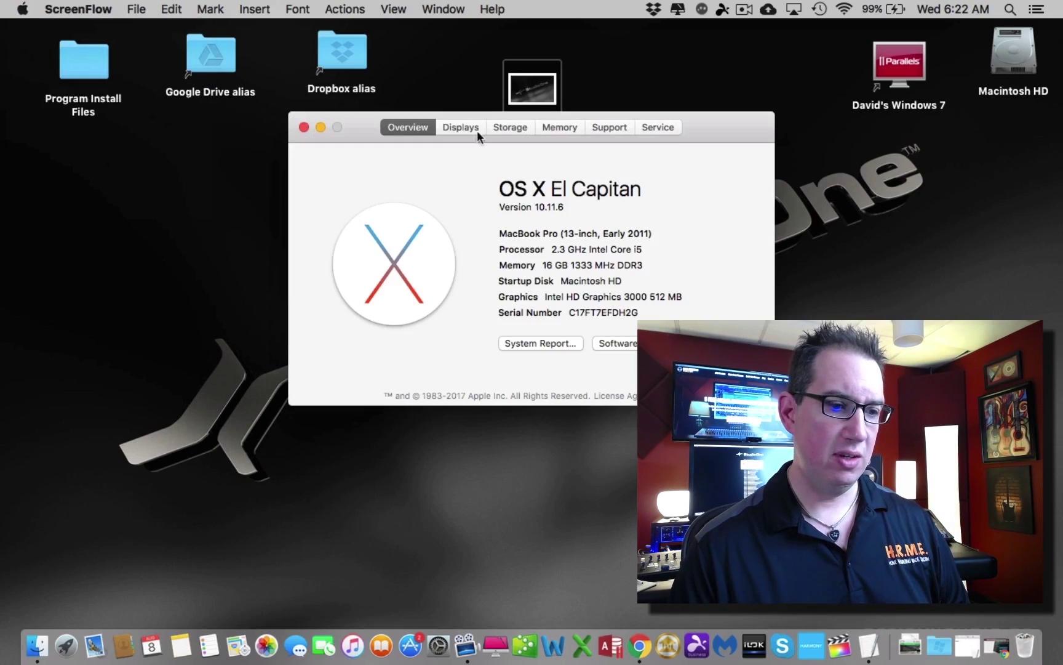
left_click_drag(697, 120, 705, 149)
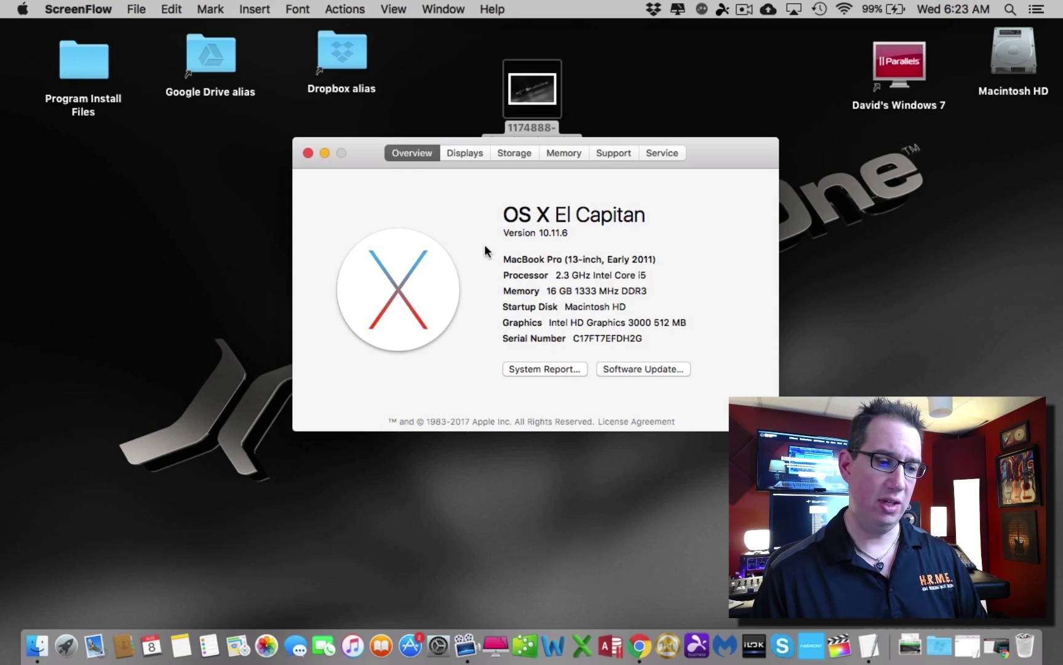
left_click(308, 153)
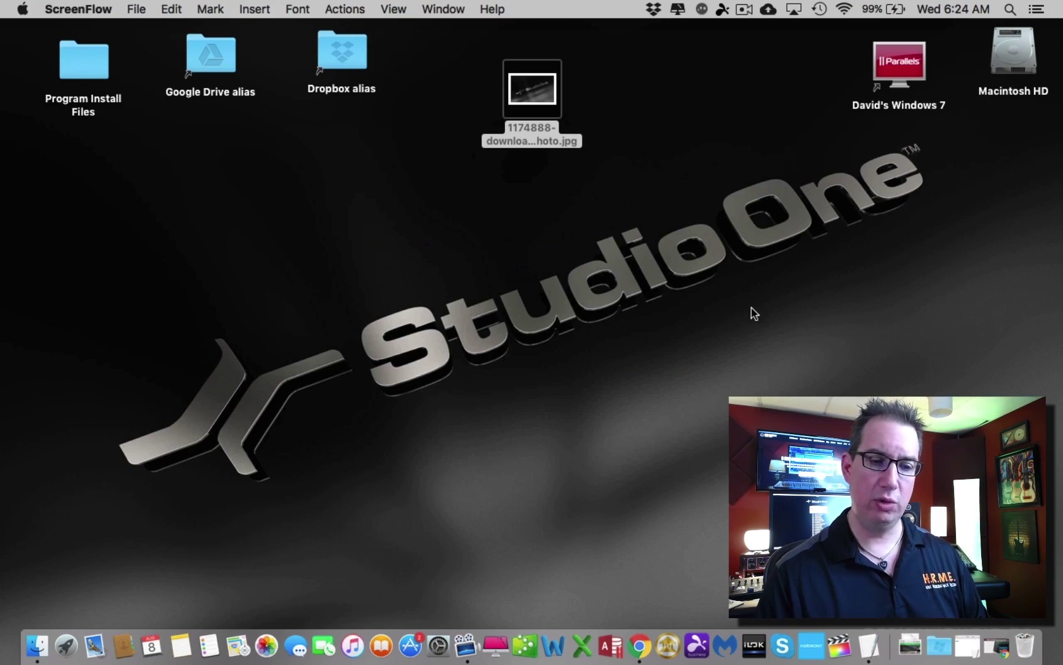
left_click(995, 649)
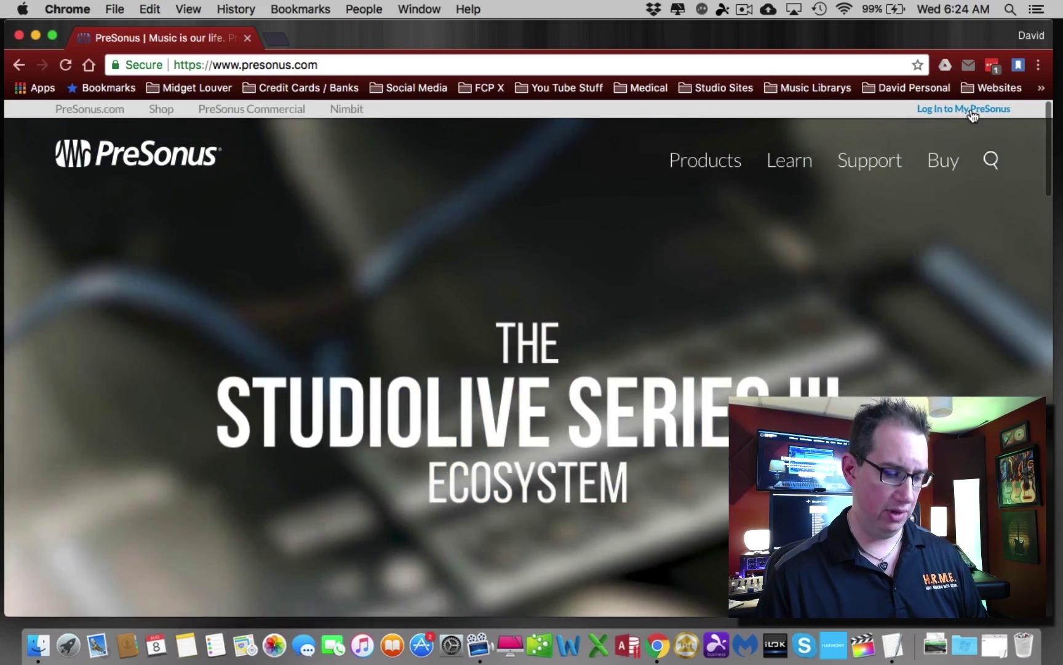
Log in to My.PreSonus from the PreSonus site using the saved credentials.
left_click(971, 115)
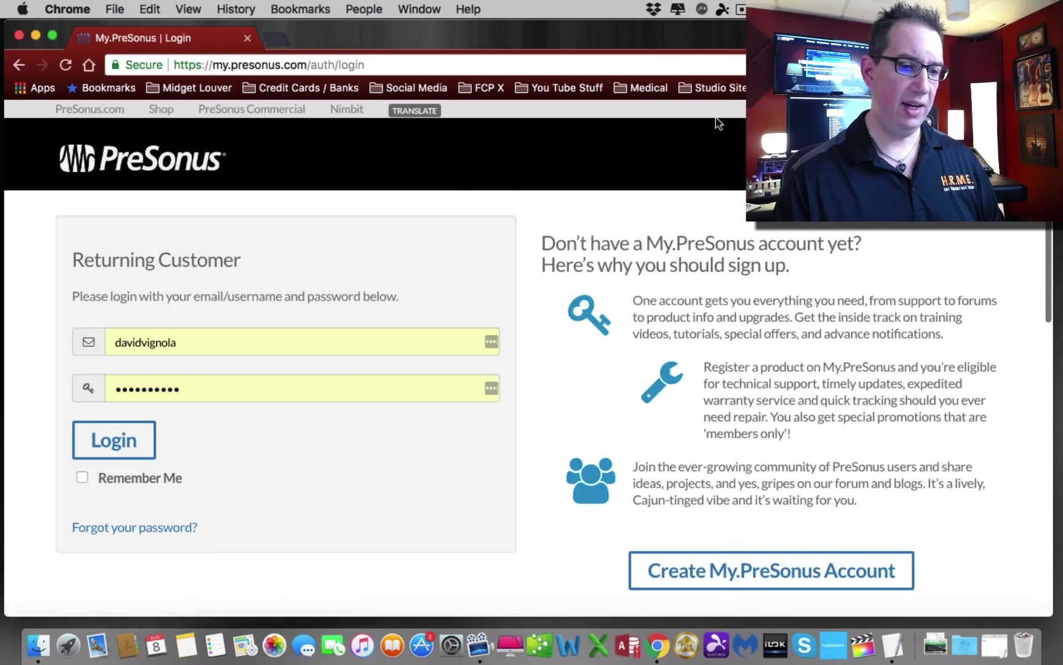
scroll(463, 191, "down", 2)
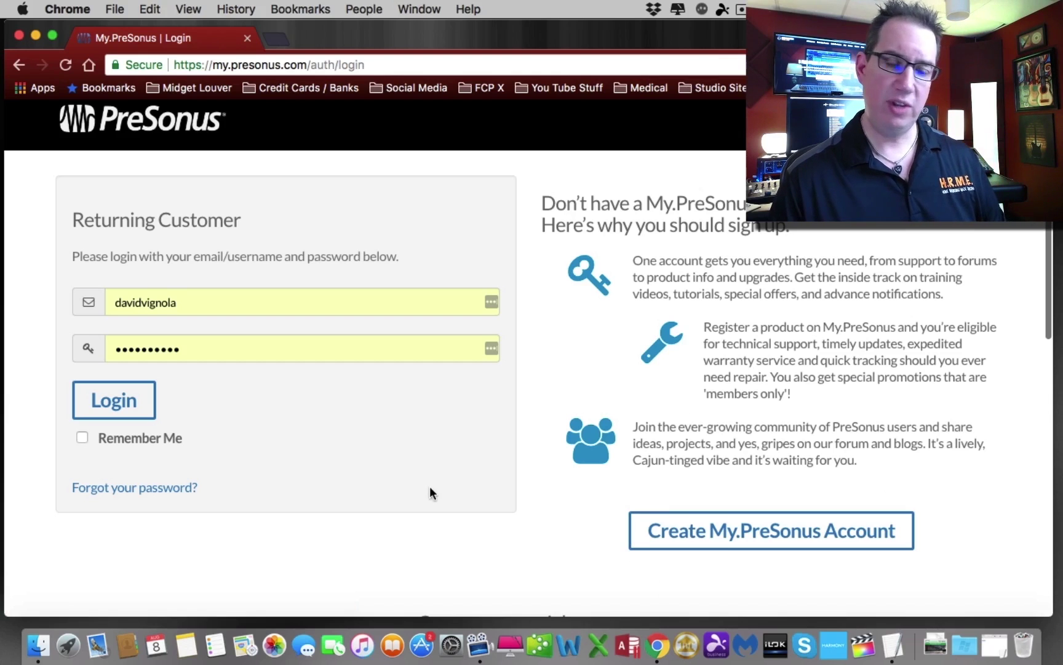
left_click(130, 411)
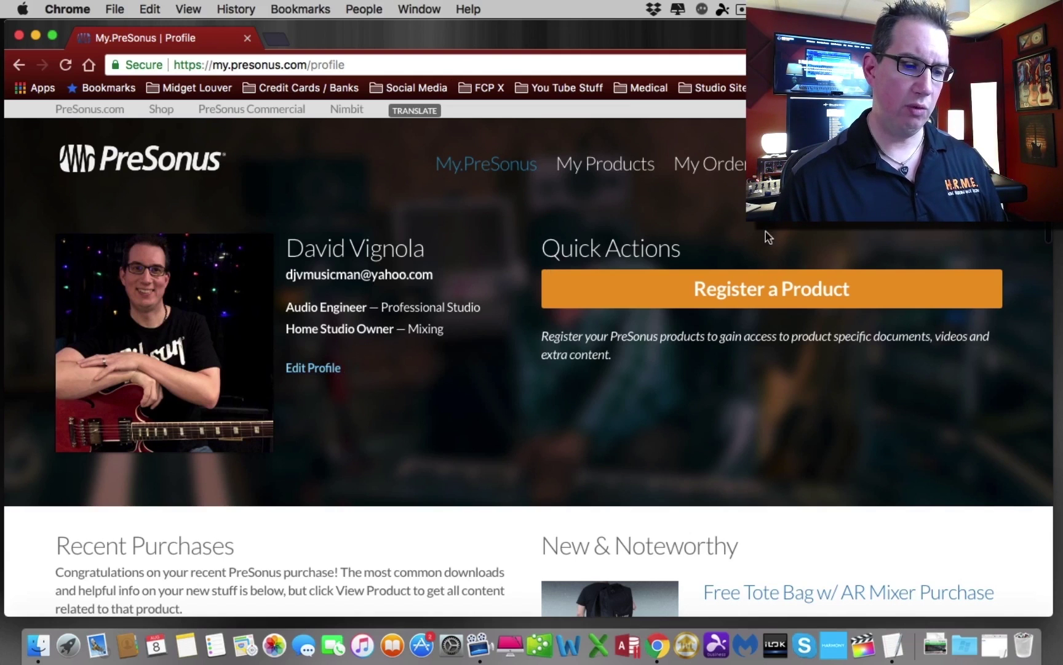
Start registering a Hardware product with purchase date August 2, 2018.
left_click(742, 294)
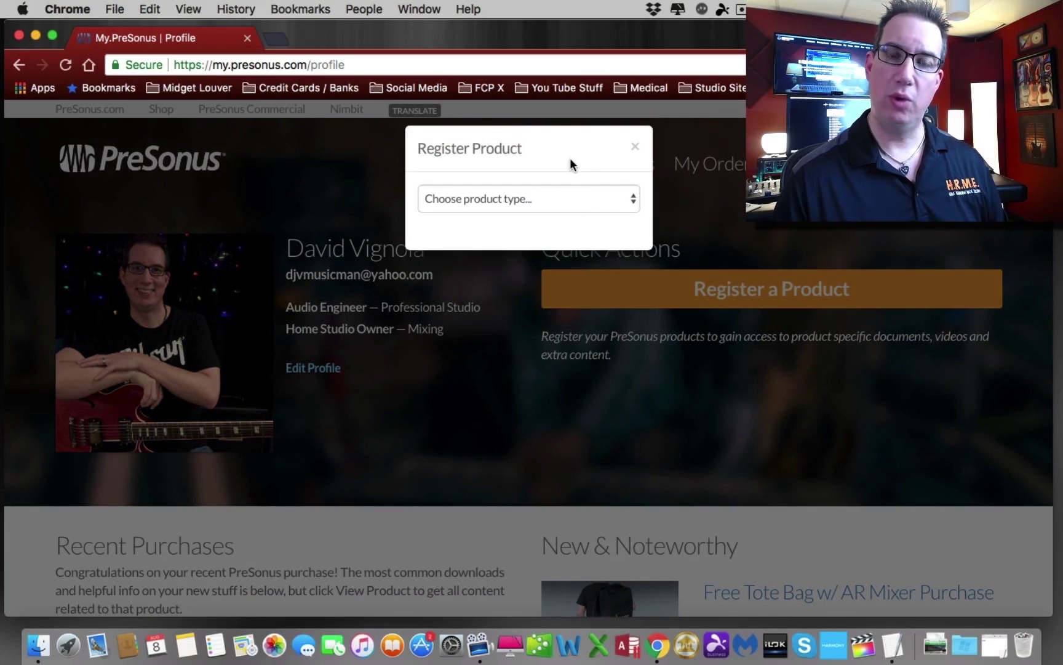
left_click(557, 199)
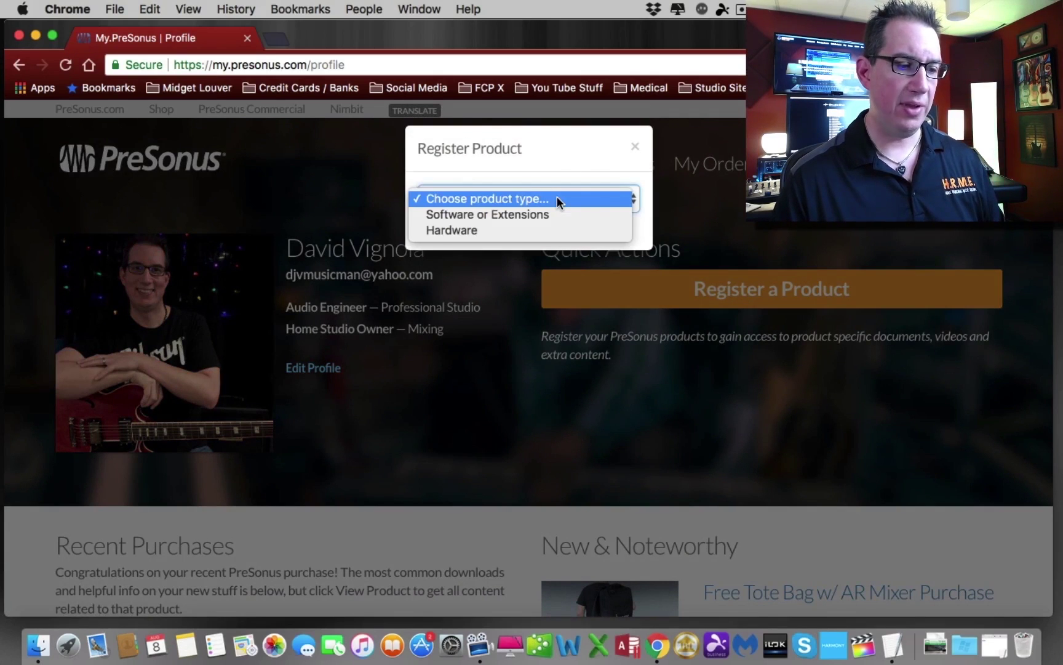
left_click(540, 229)
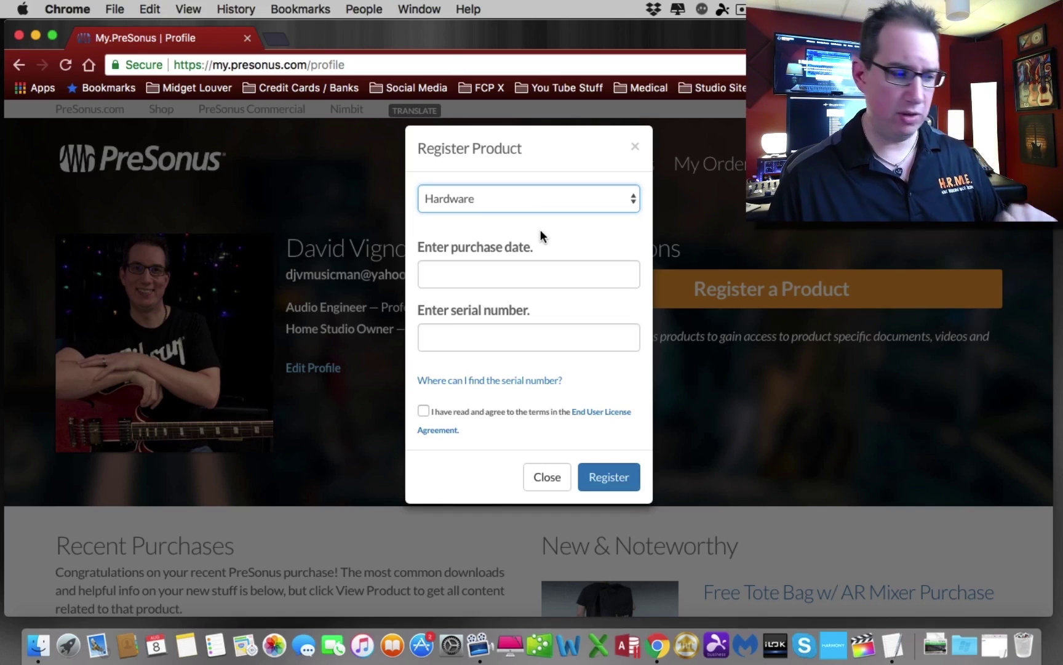
left_click(507, 285)
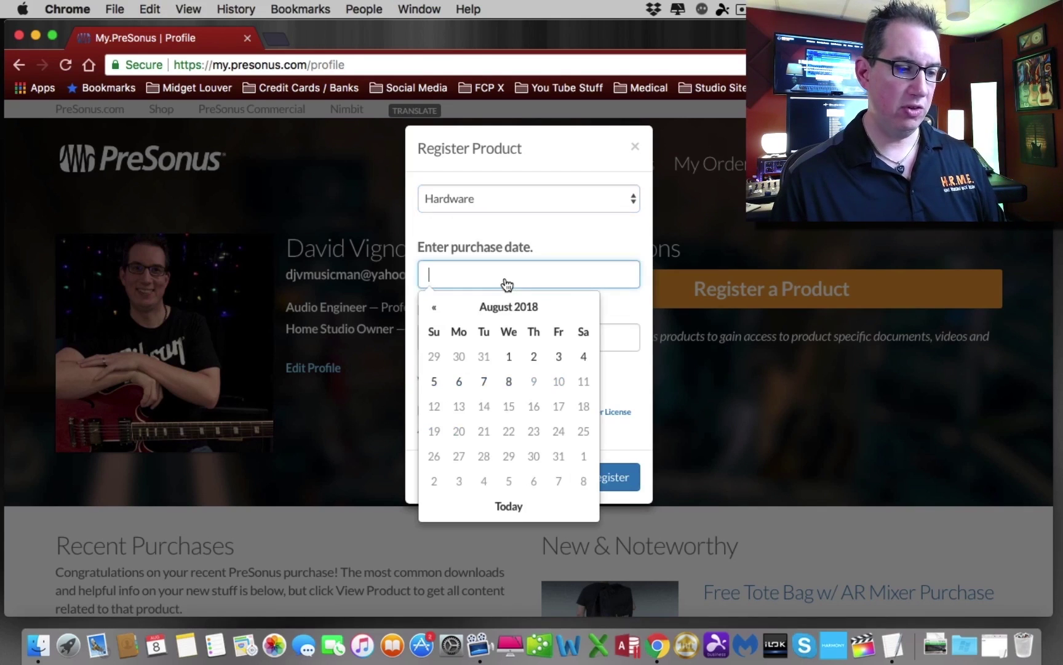
left_click(533, 366)
Paste the serial number, accept the EULA, register, and open the AudioBox Studio Ultimate Bundle page.
left_click(495, 342)
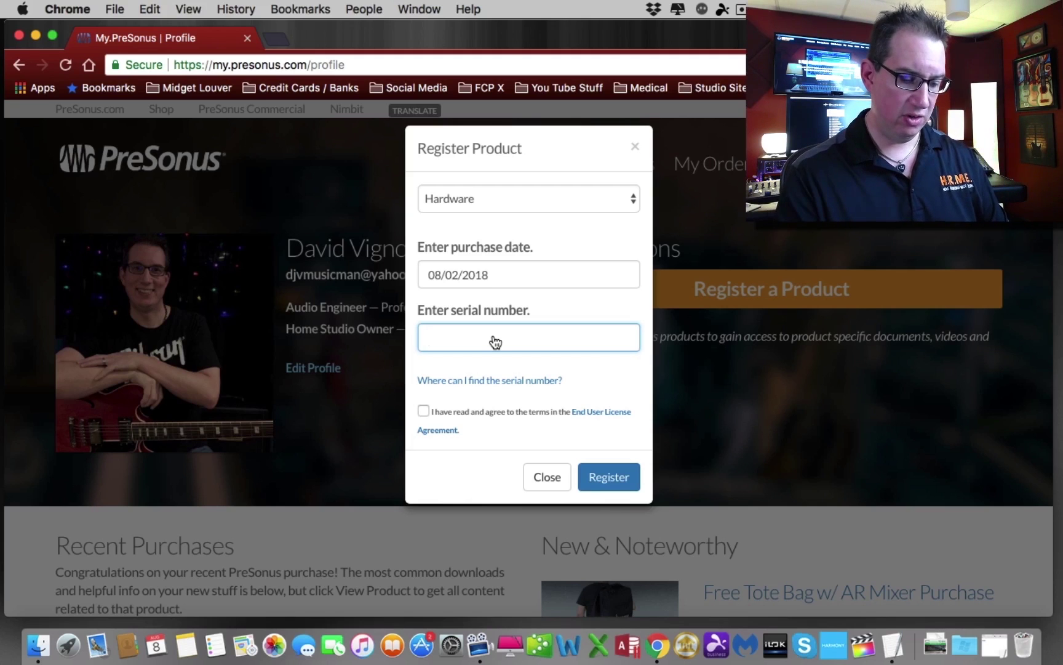
key("super+v")
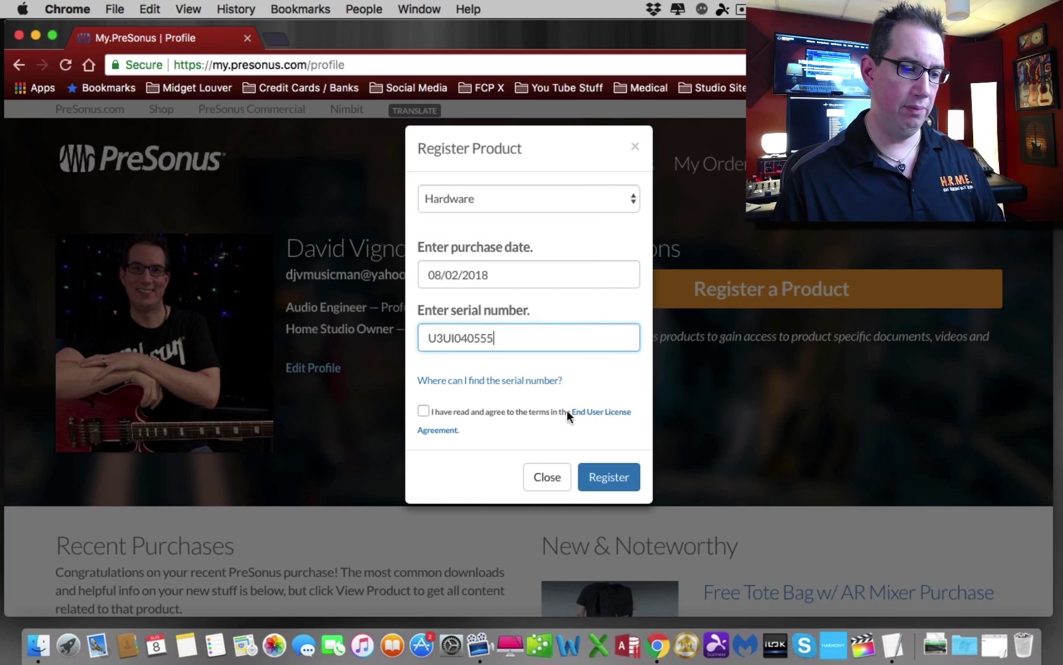
left_click(422, 412)
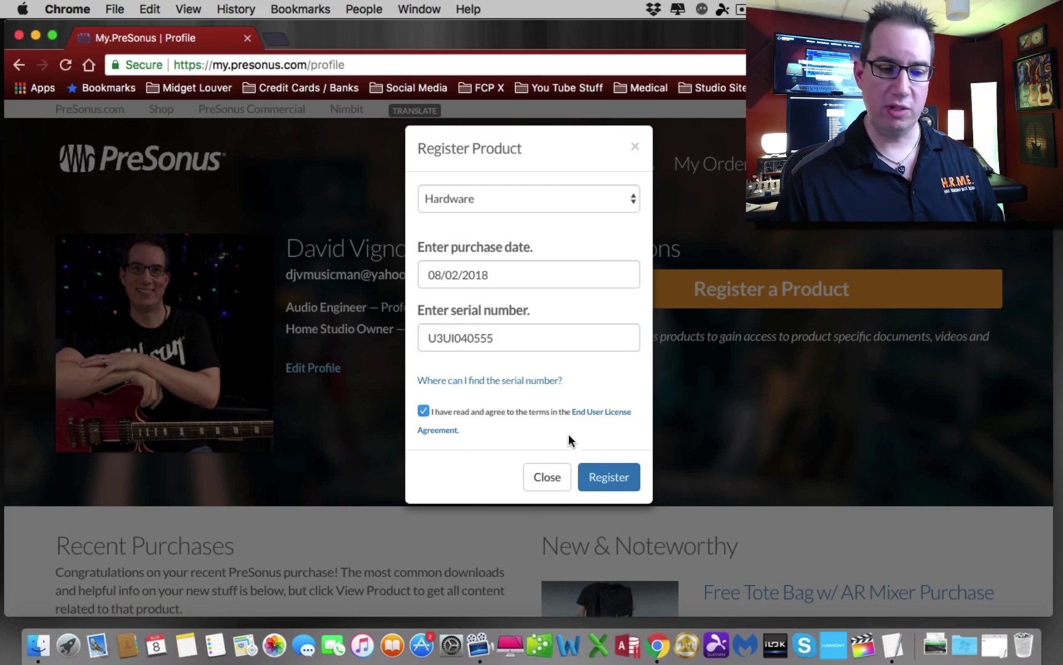
left_click(605, 477)
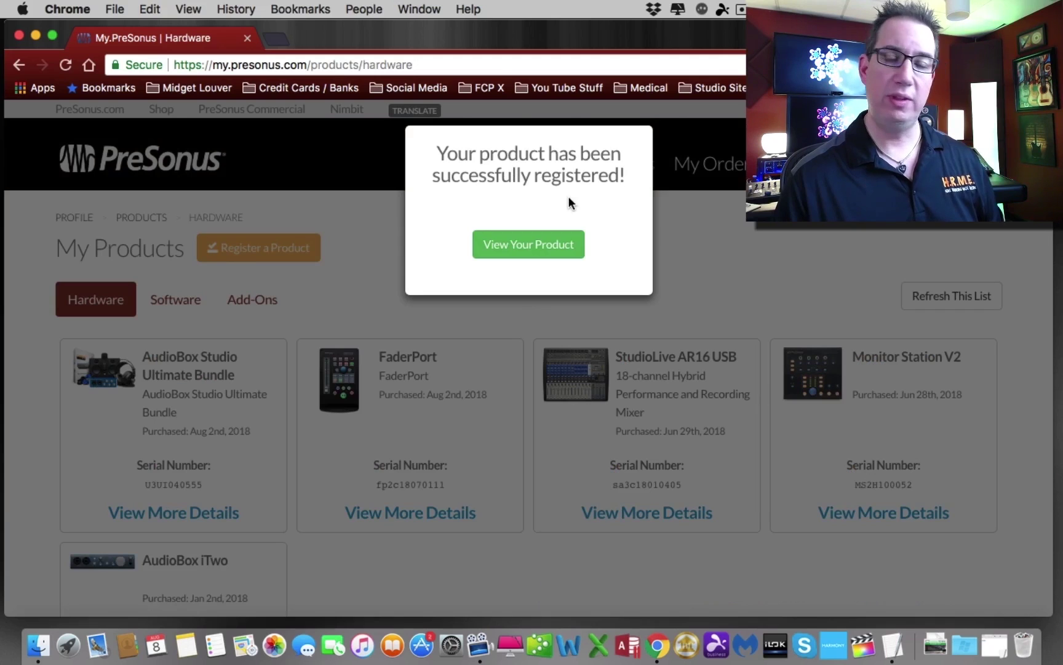
left_click(533, 250)
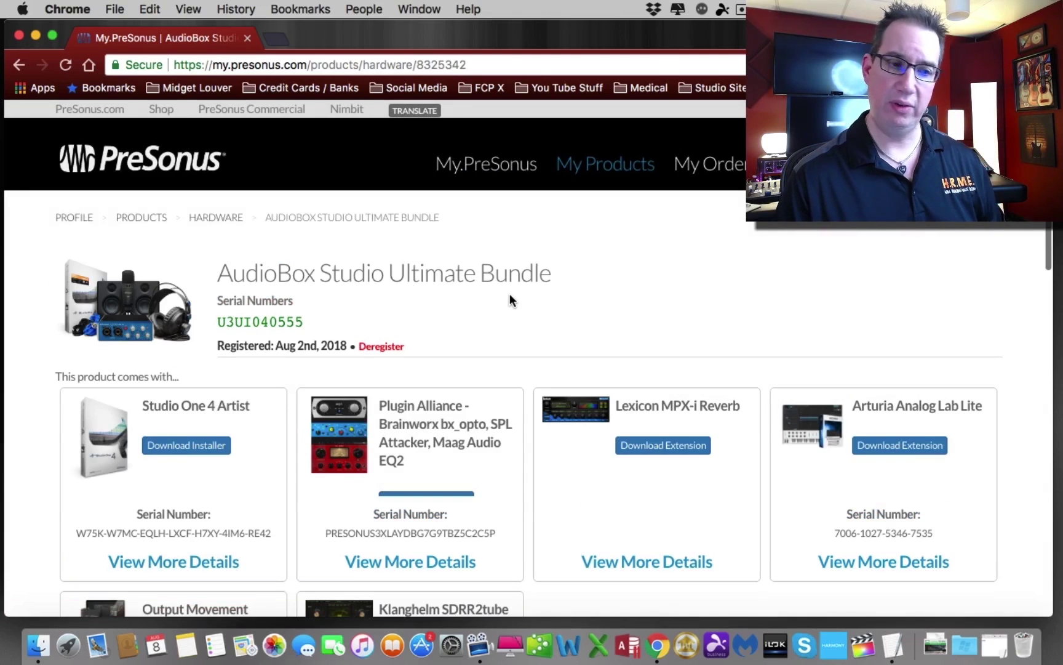
Scroll to the bundle's included products: Studio One 4 Artist, Lexicon MPX-i Reverb, Output Movement, Klanghelm SDRR2tube.
scroll(497, 294, "down", 2)
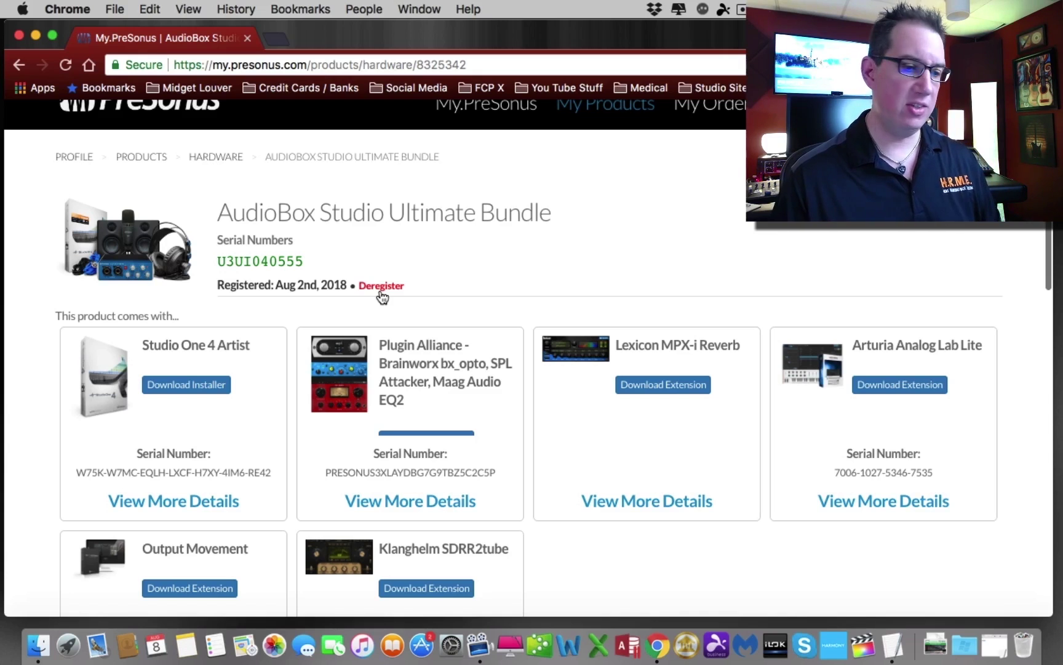
scroll(456, 252, "down", 2)
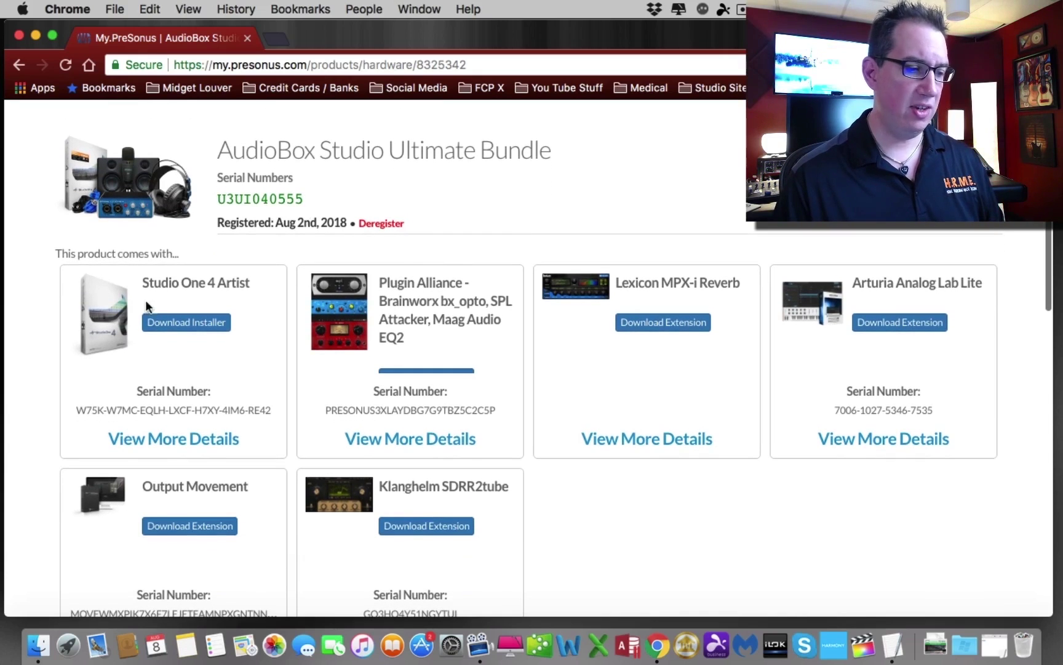
scroll(132, 311, "down", 2)
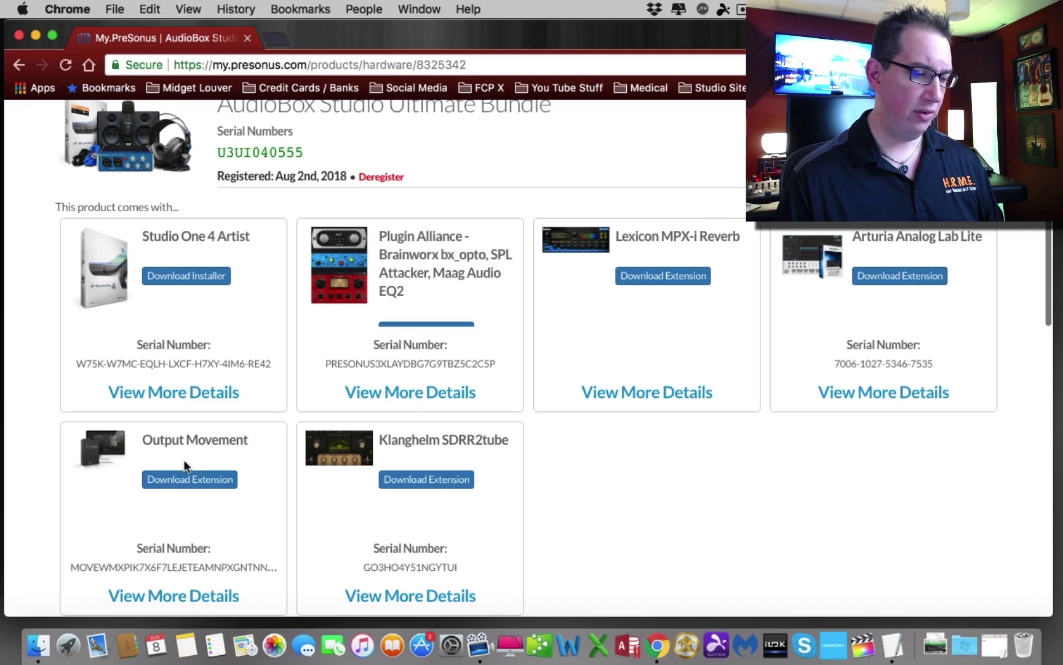
scroll(184, 461, "down", 5)
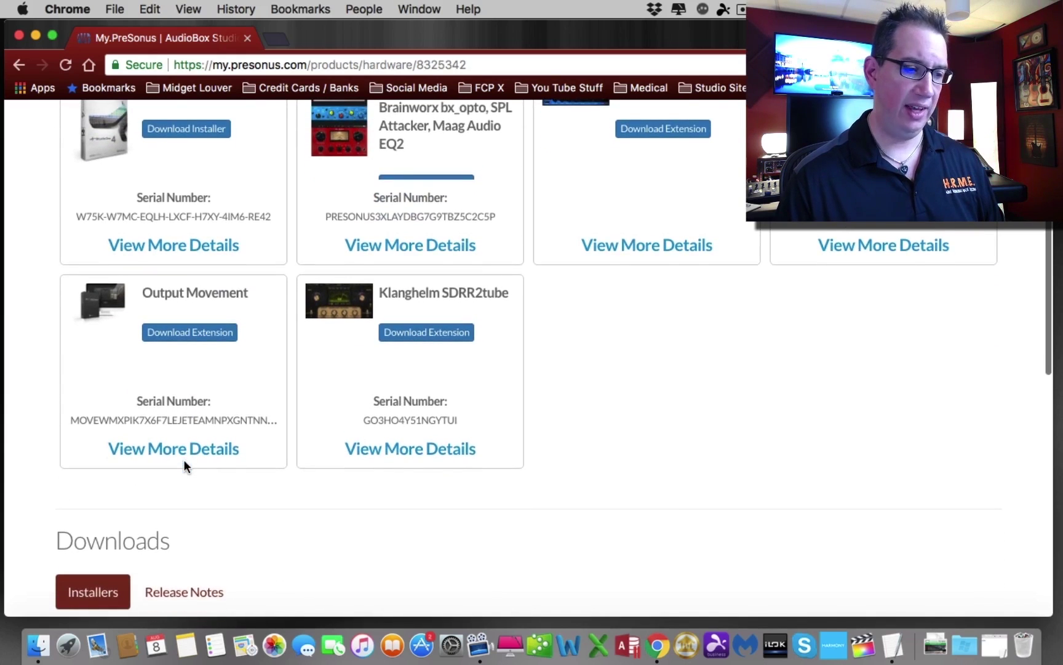
scroll(184, 461, "up", 3)
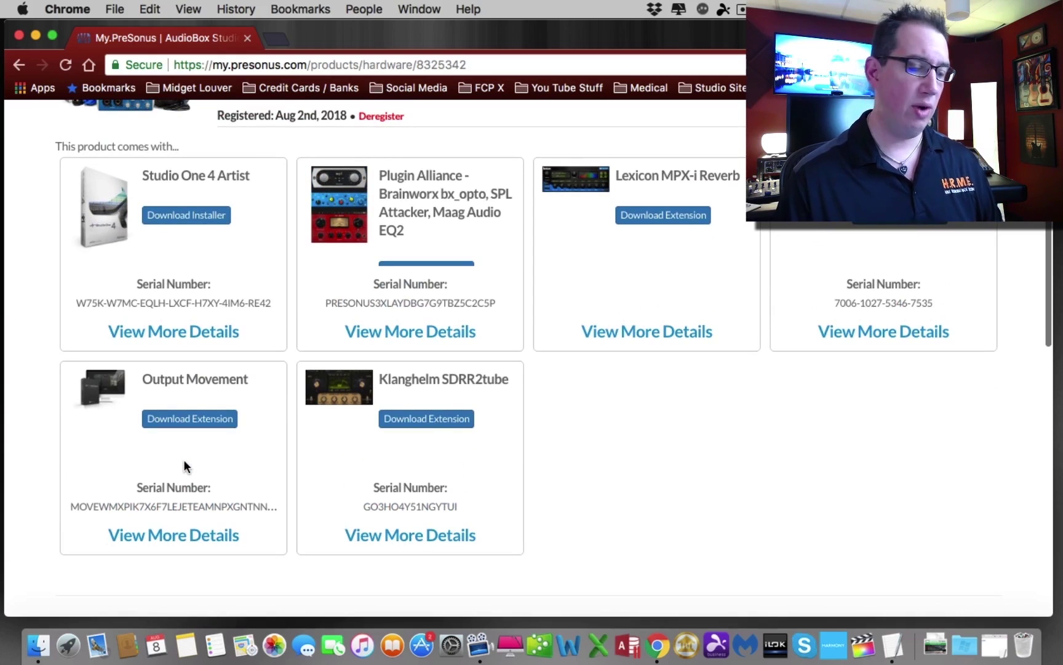
scroll(183, 459, "down", 7)
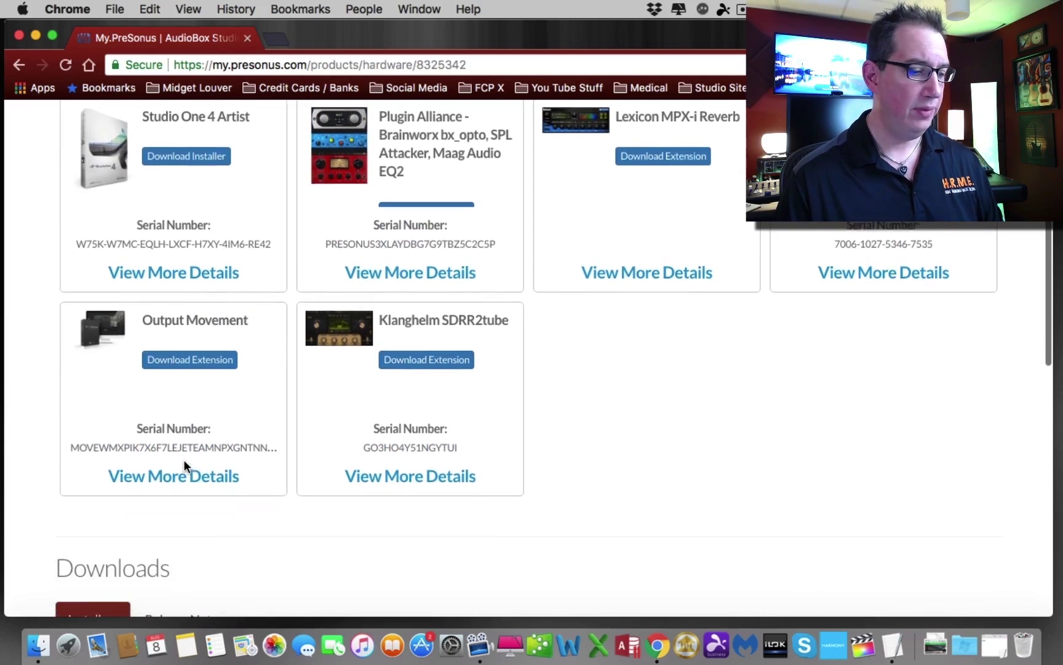
scroll(183, 460, "down", 8)
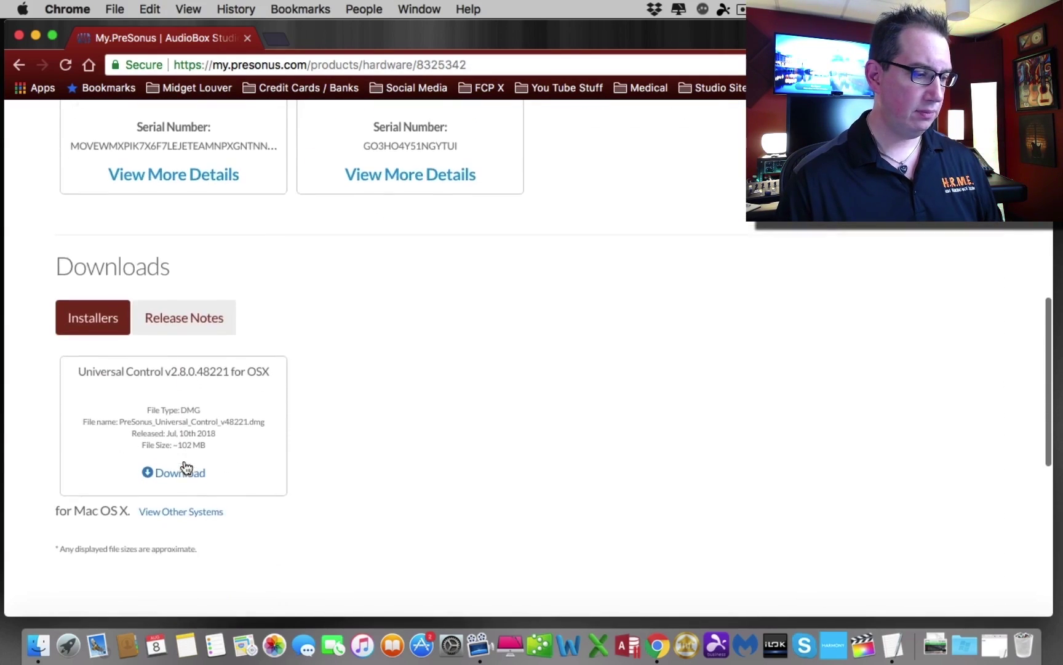
scroll(185, 468, "down", 1)
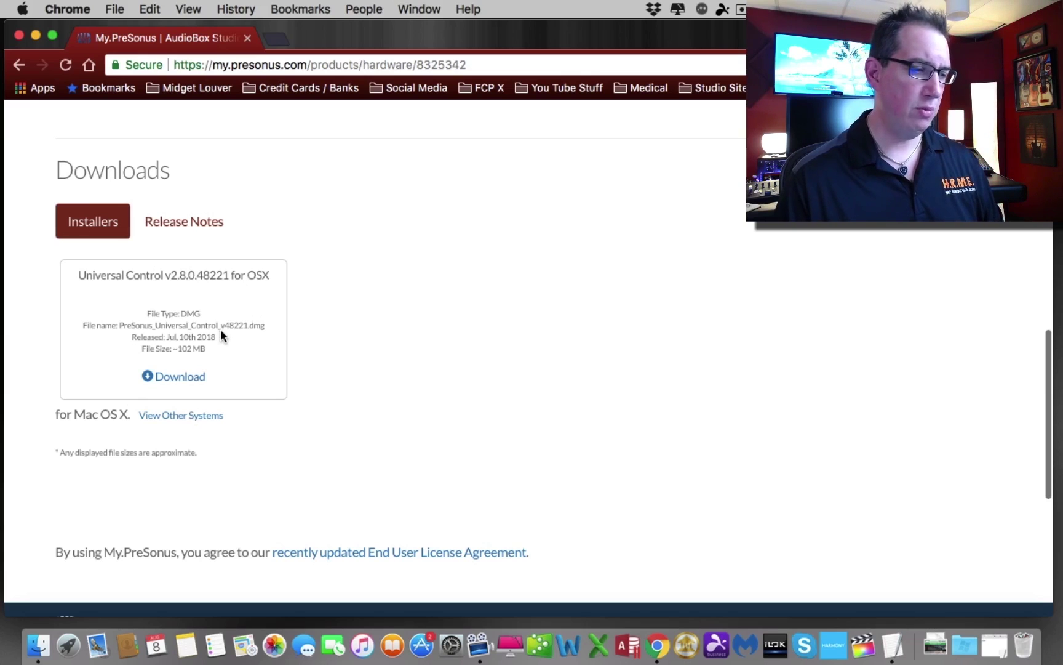
scroll(221, 335, "up", 6)
scroll(220, 329, "up", 3)
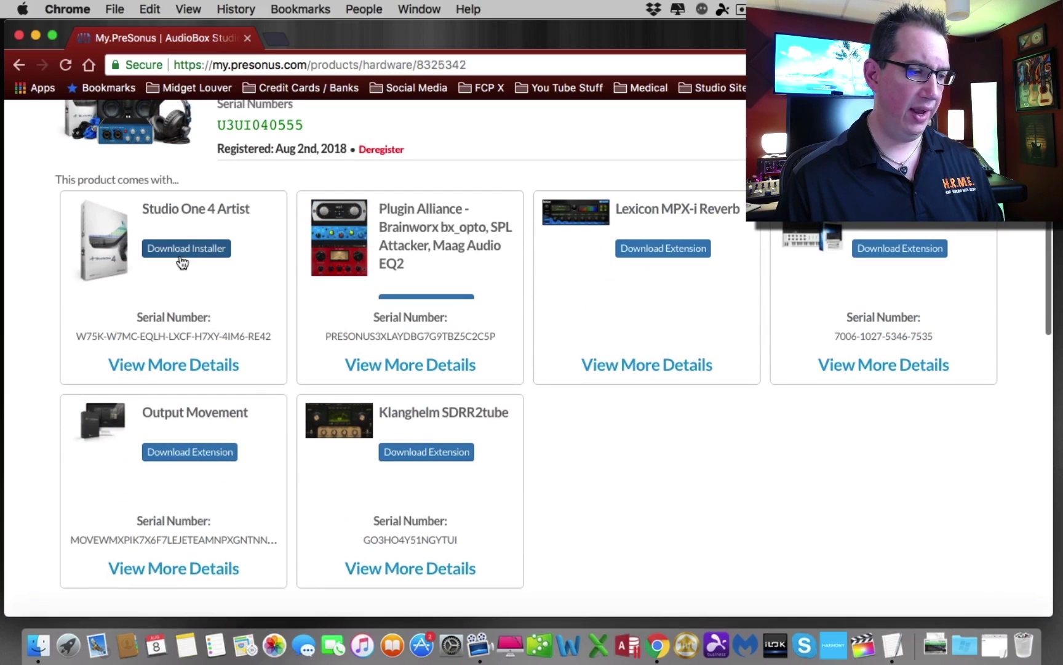
Download the Studio One 4 Artist .dmg and look over the page, including Universal Control 2.8.0.48221.
left_click(183, 250)
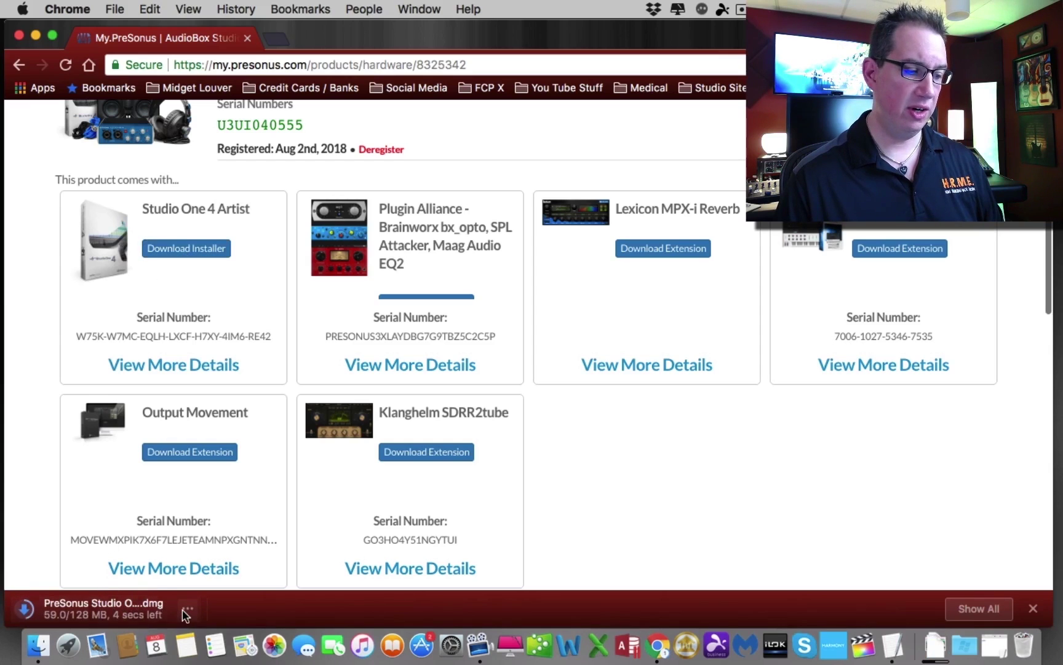
scroll(332, 332, "up", 1)
scroll(332, 331, "up", 2)
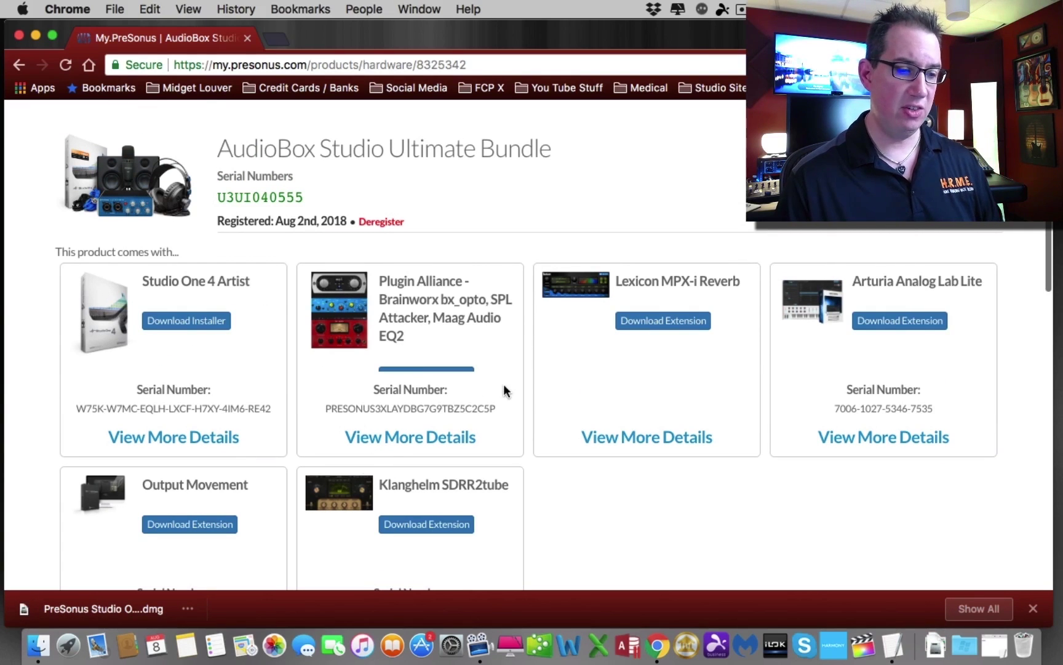
scroll(503, 389, "down", 5)
scroll(504, 392, "down", 9)
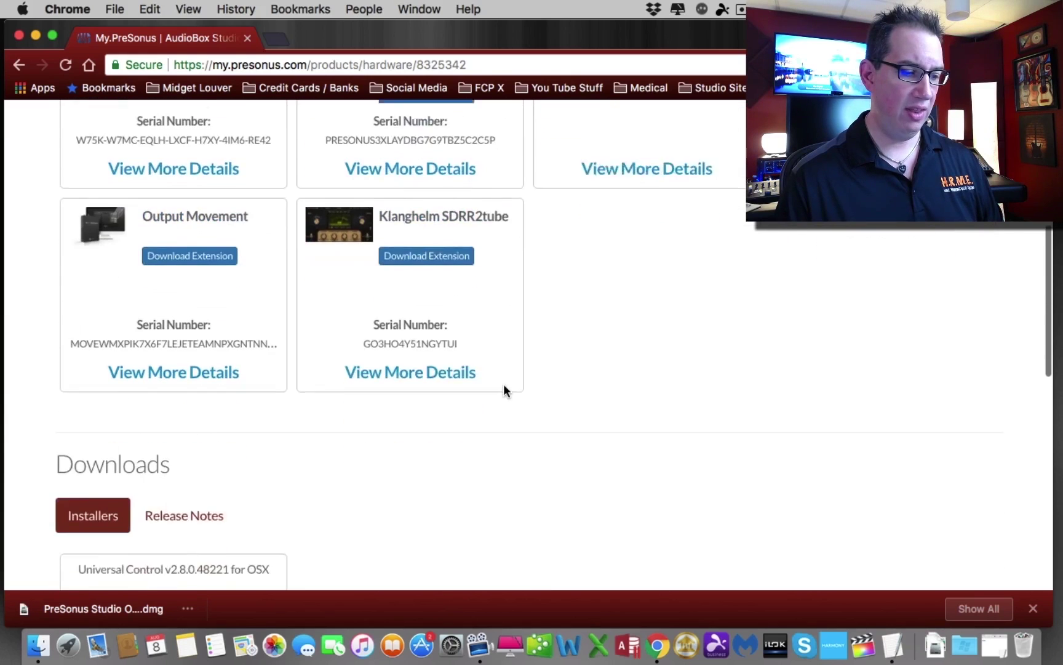
scroll(504, 390, "down", 2)
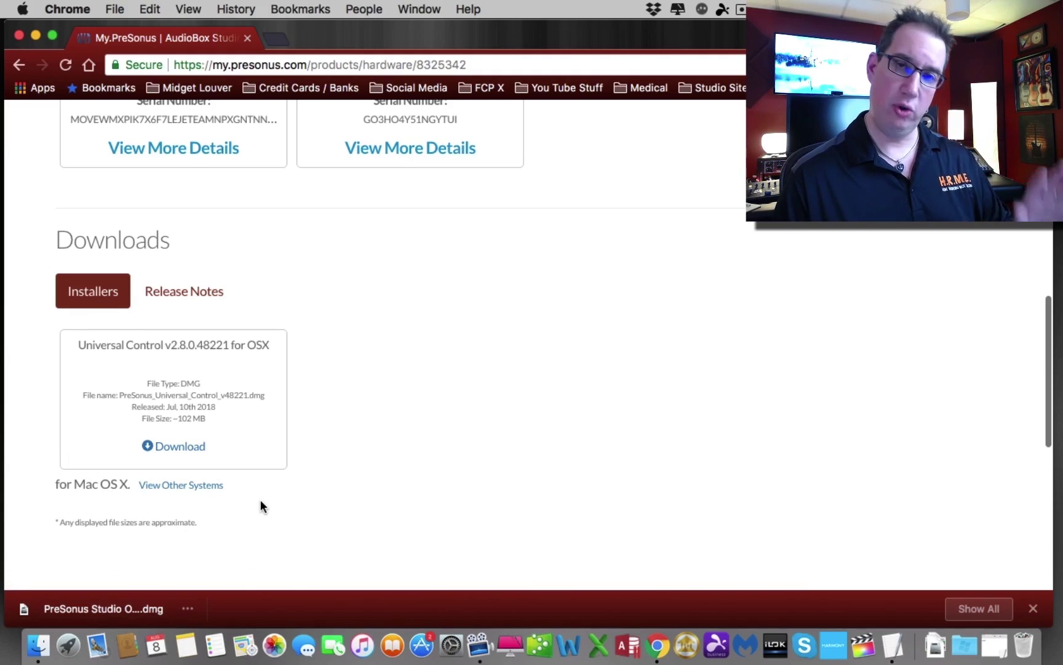
scroll(260, 502, "up", 5)
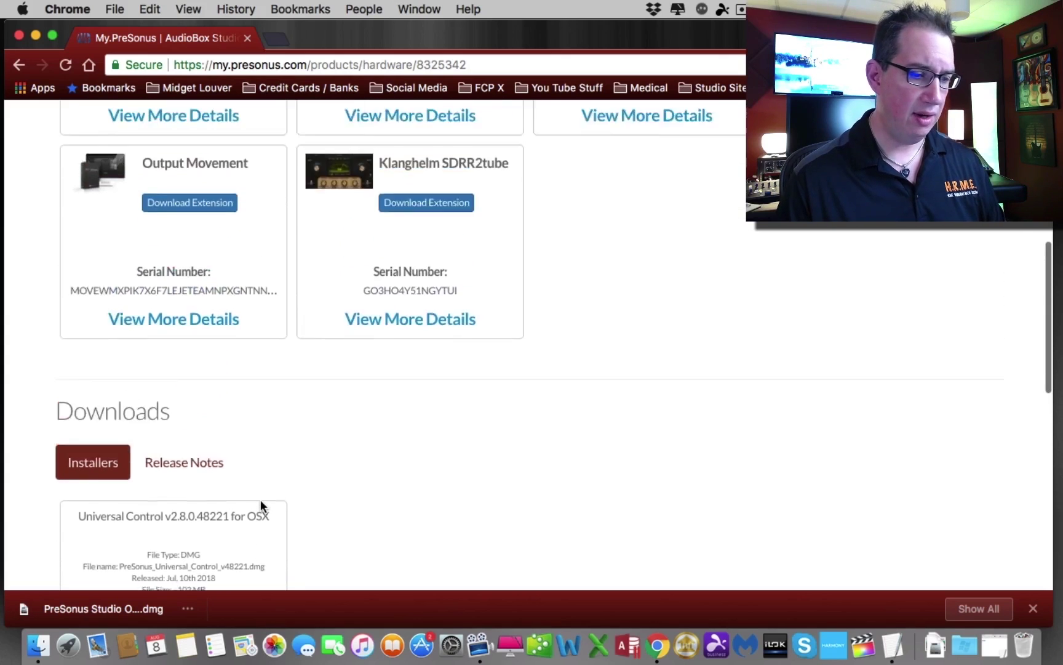
scroll(261, 505, "up", 8)
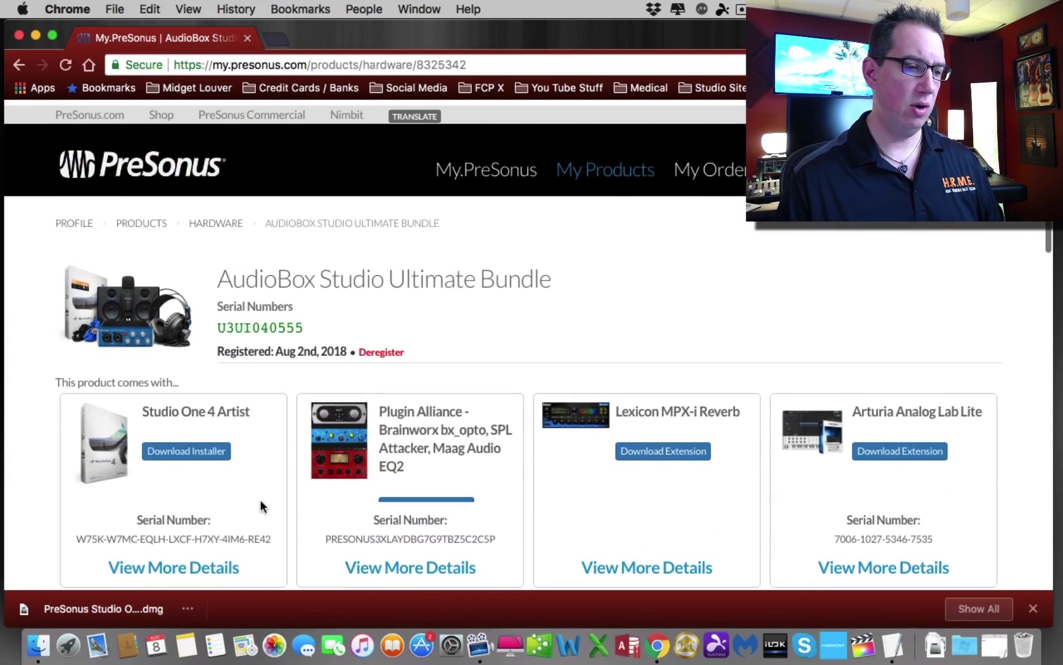
scroll(265, 474, "down", 1)
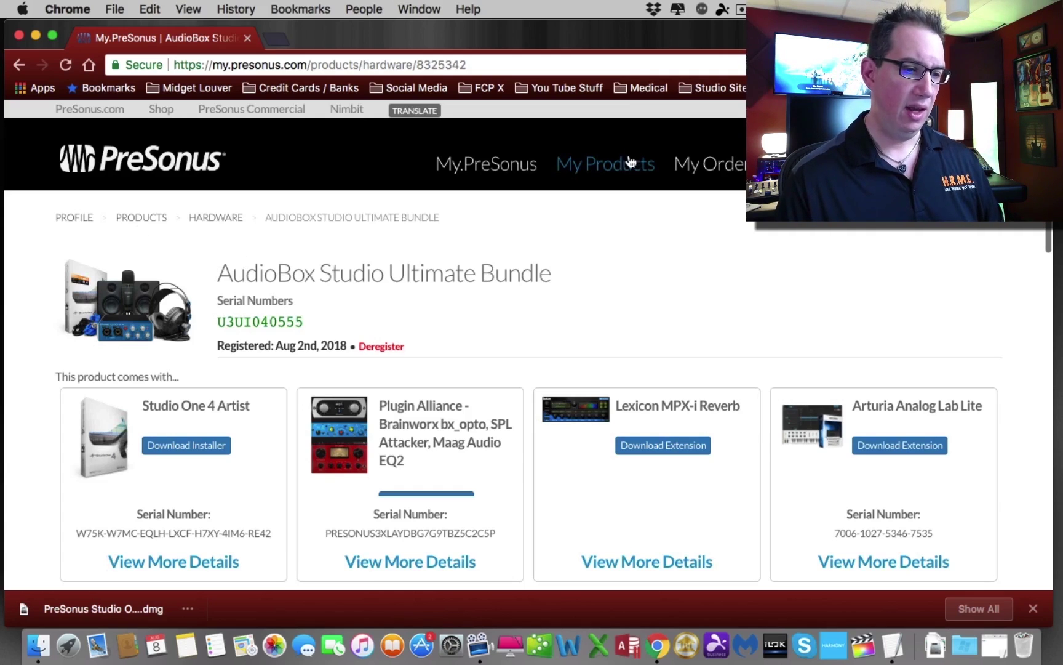
Go to My Products, scroll the hardware list, and switch to the Software list with Studio One 4 Artist.
left_click(613, 173)
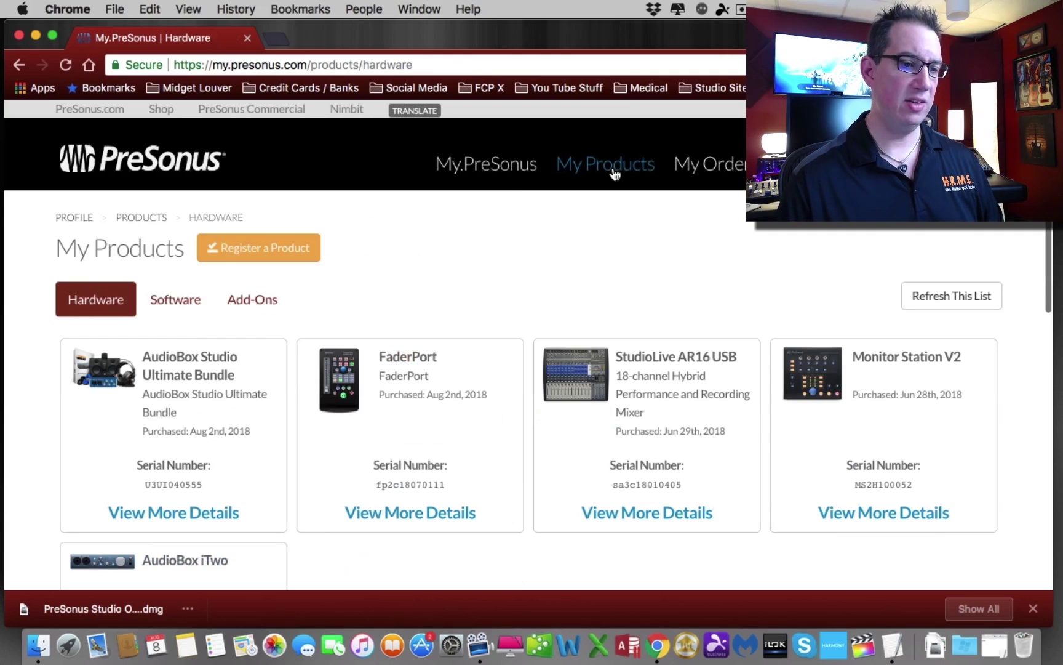
scroll(473, 267, "down", 2)
scroll(473, 266, "down", 2)
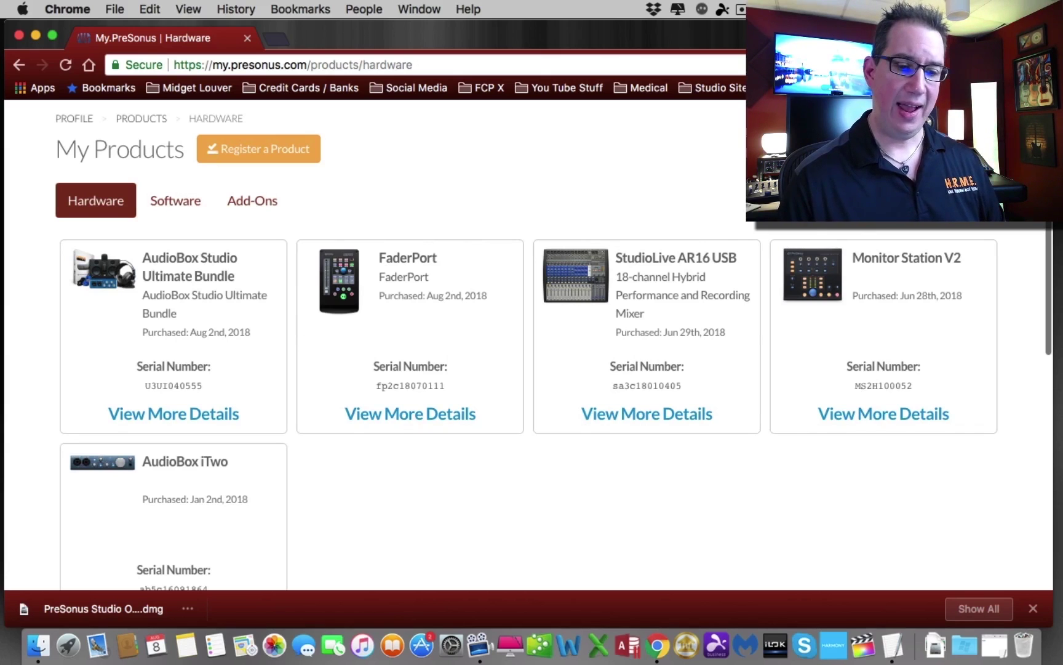
scroll(865, 314, "down", 2)
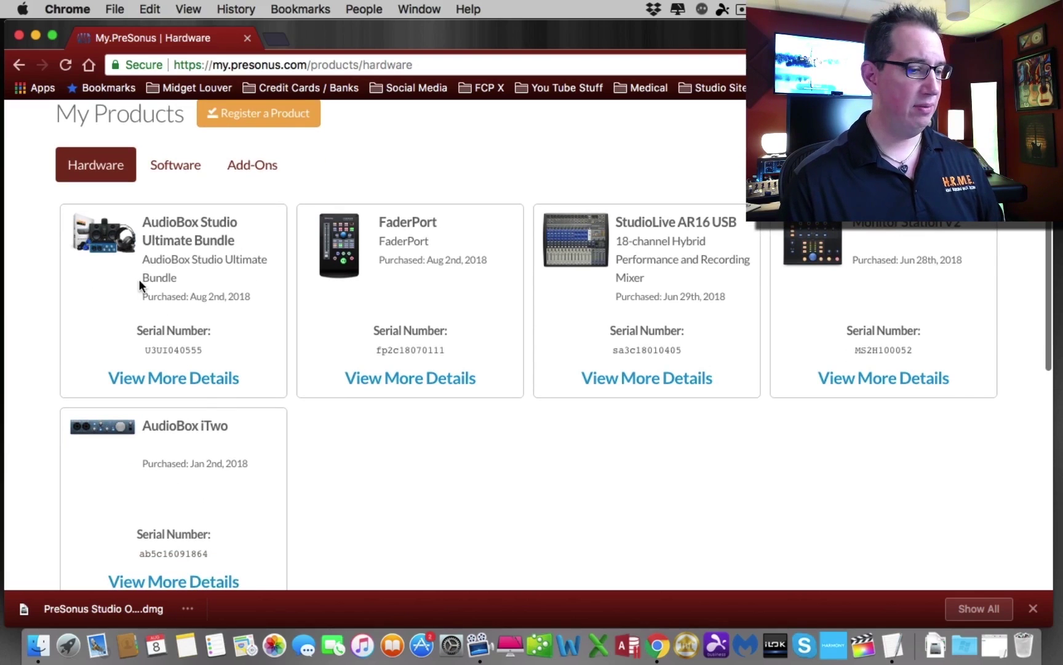
scroll(139, 279, "down", 3)
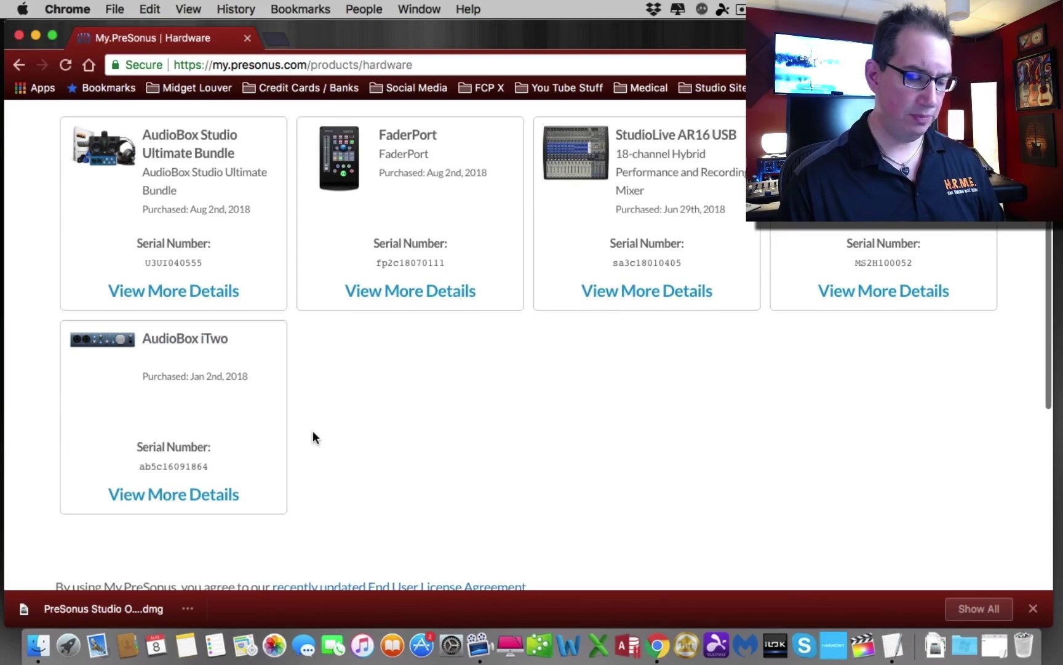
scroll(313, 433, "up", 3)
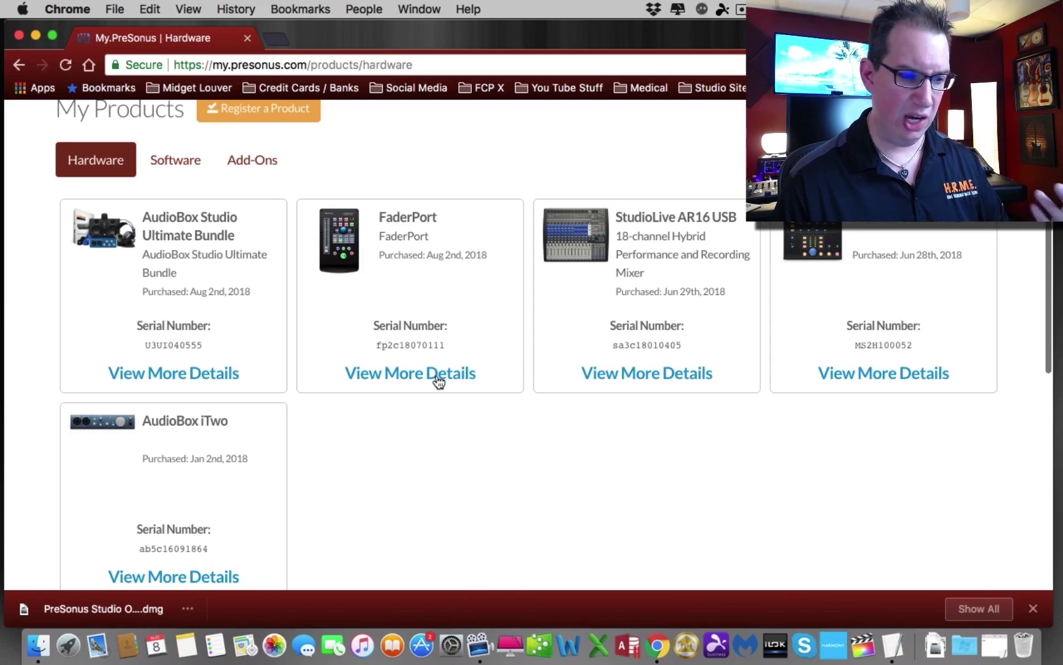
scroll(436, 381, "up", 3)
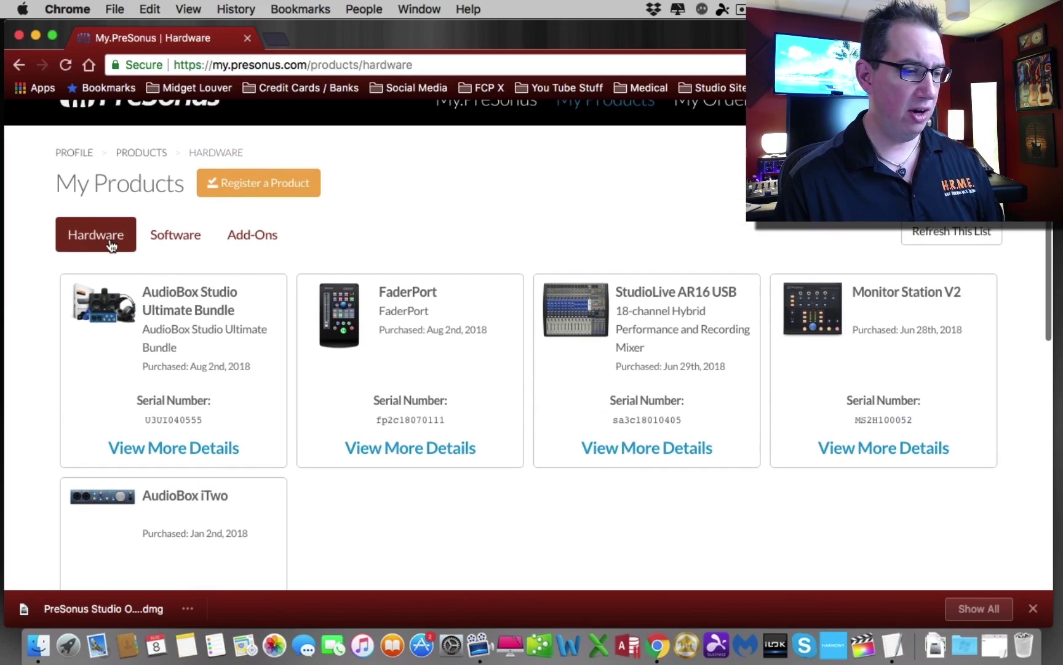
left_click(187, 243)
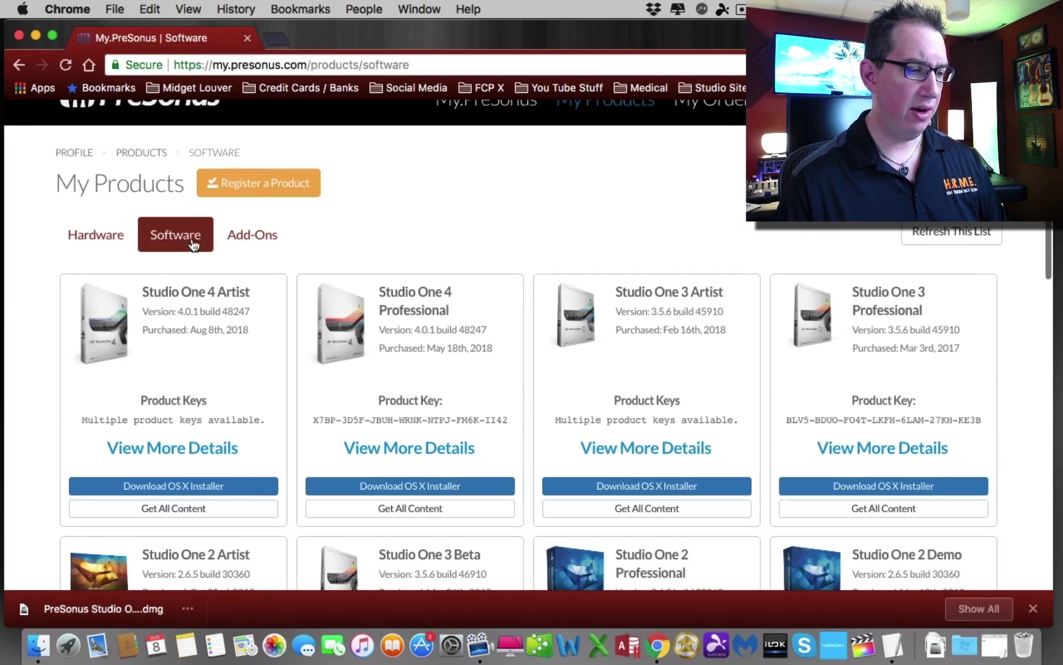
Browse the Add-Ons list, then return to the Hardware list with the AudioBox bundle and FaderPort.
scroll(401, 199, "down", 4)
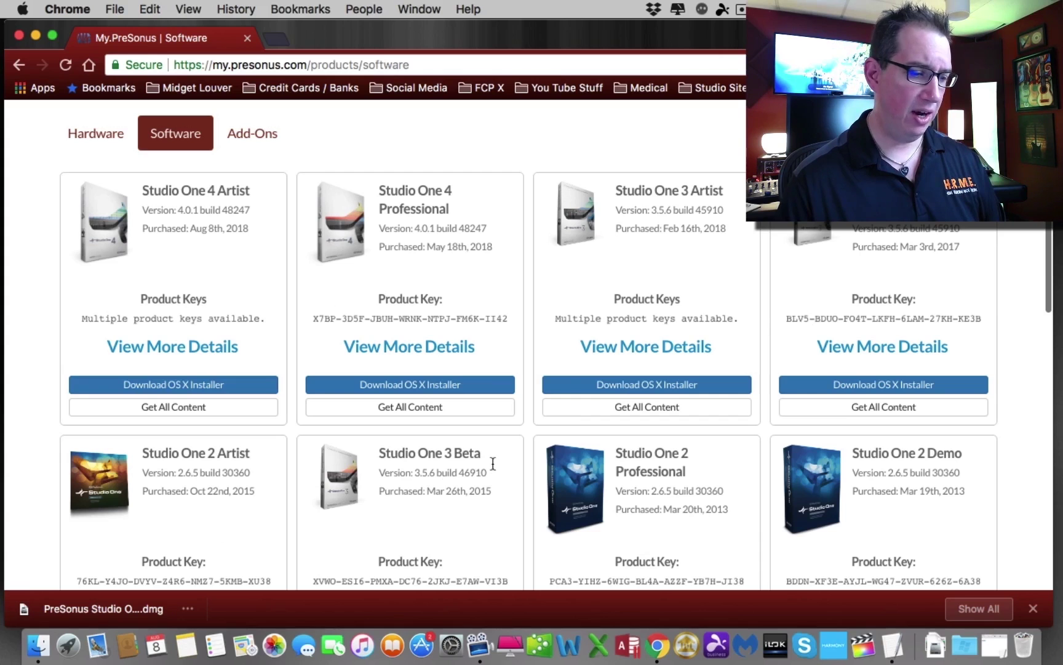
scroll(563, 366, "up", 4)
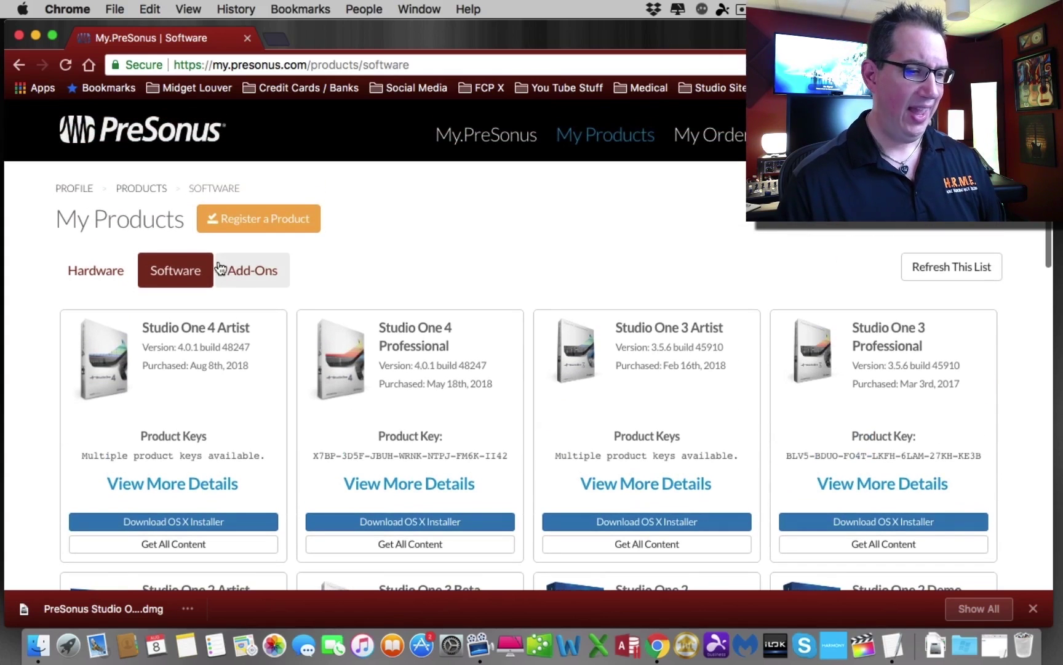
left_click(252, 277)
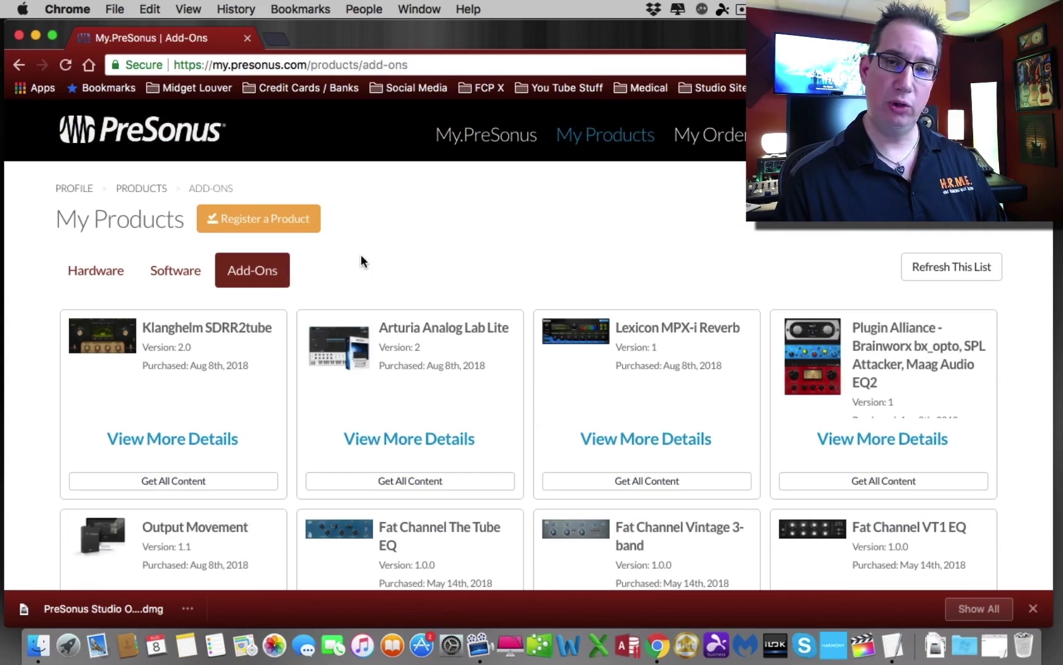
scroll(360, 254, "down", 10)
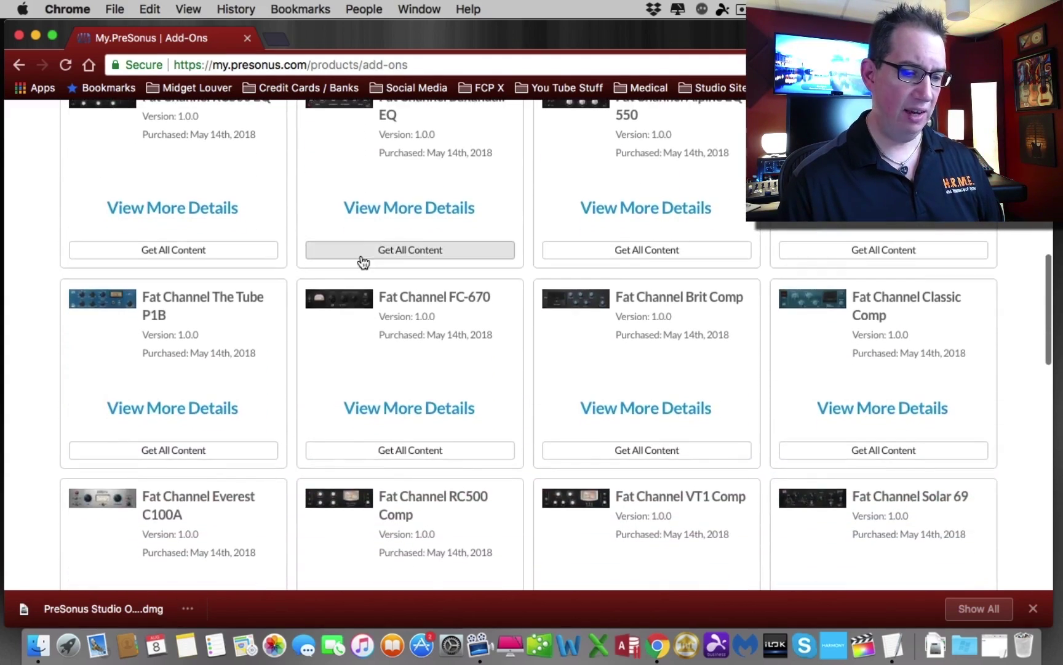
scroll(362, 261, "up", 10)
scroll(361, 261, "up", 5)
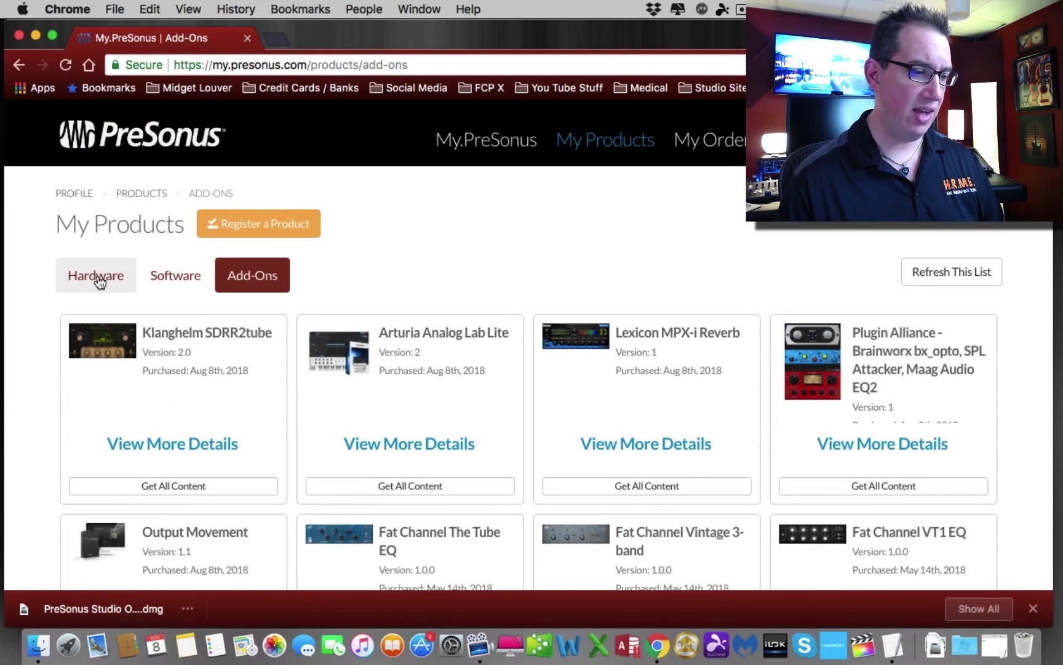
left_click(101, 279)
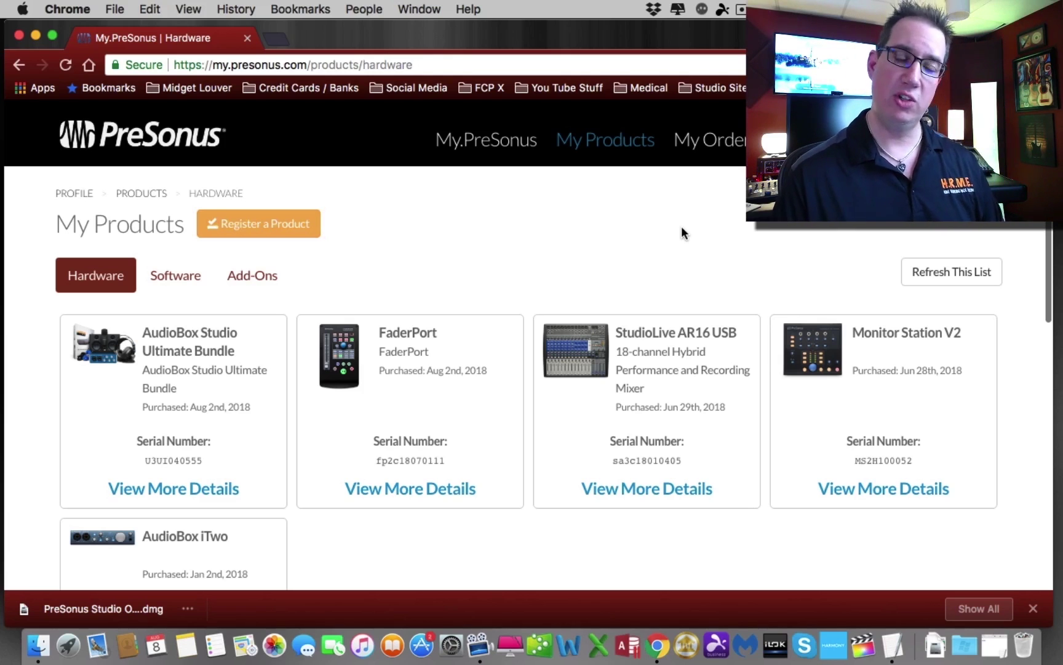
Open the downloaded DMG, copy Studio One 4 into Applications, and launch it from there.
left_click(91, 616)
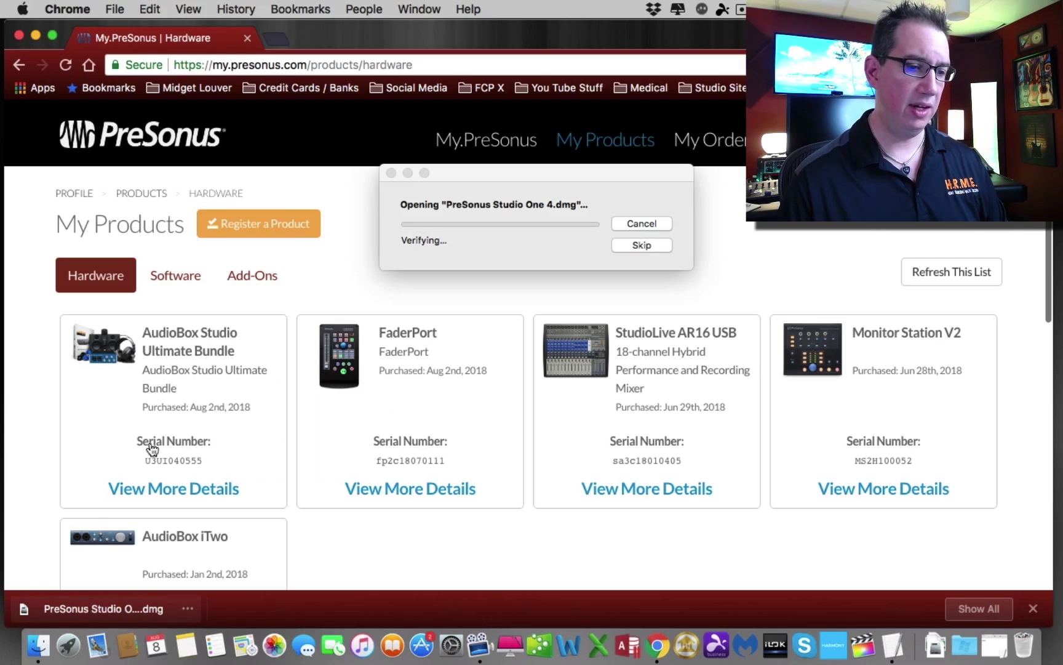
left_click(36, 36)
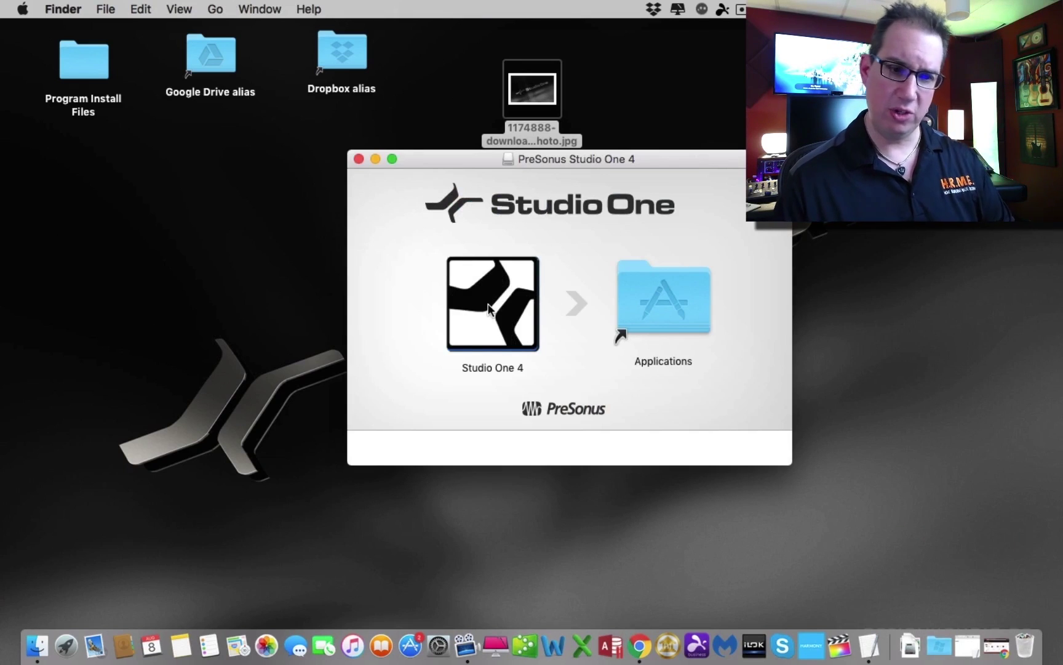
left_click(483, 320)
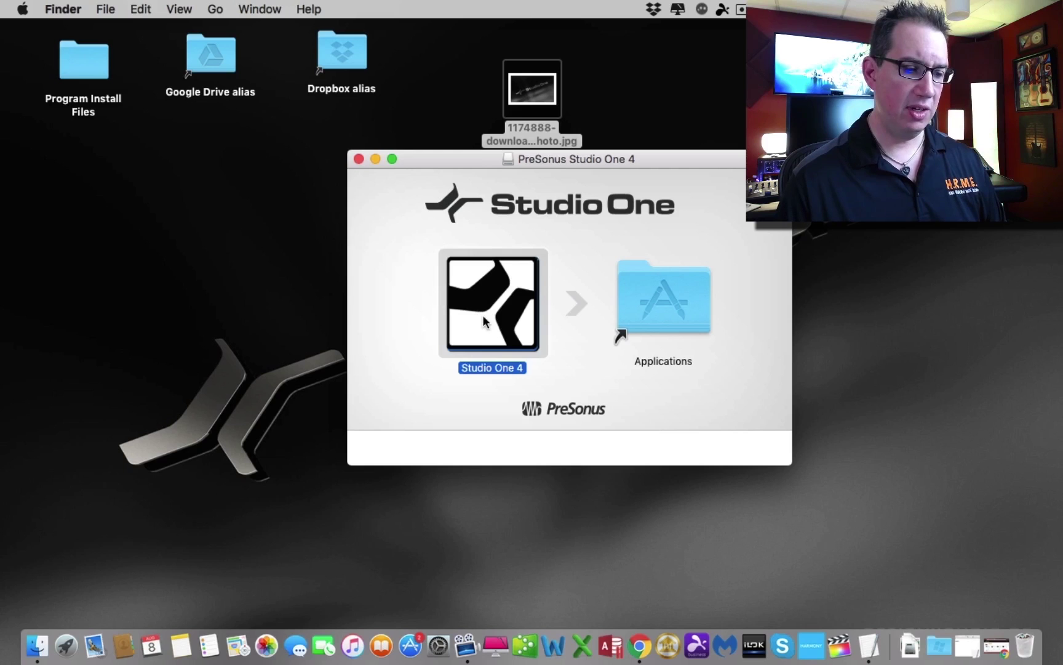
left_click_drag(483, 315, 652, 314)
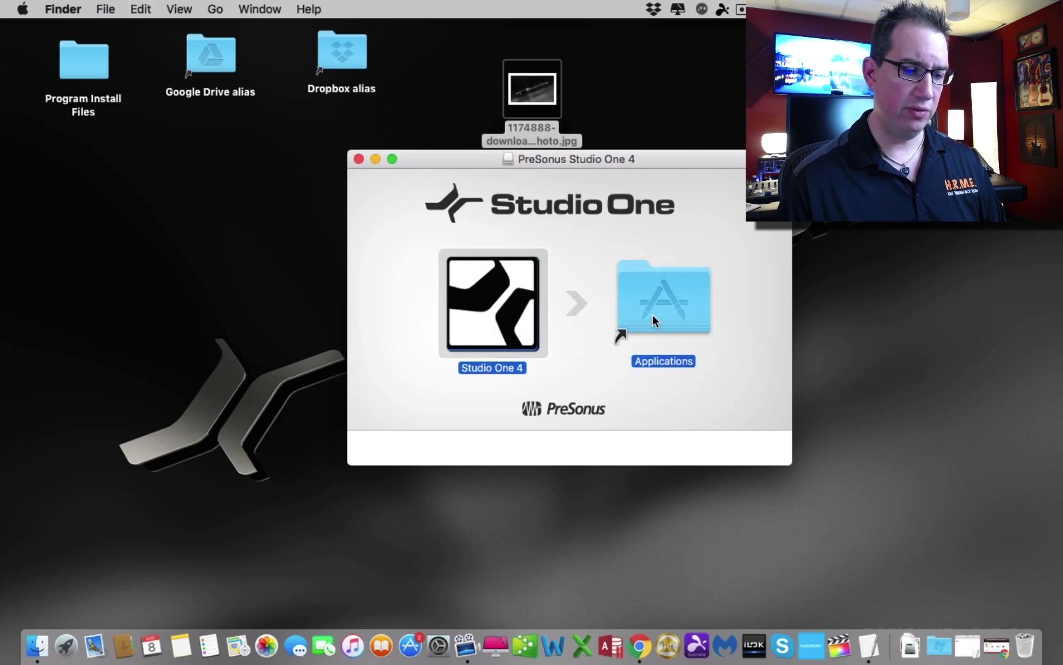
double_click(673, 302)
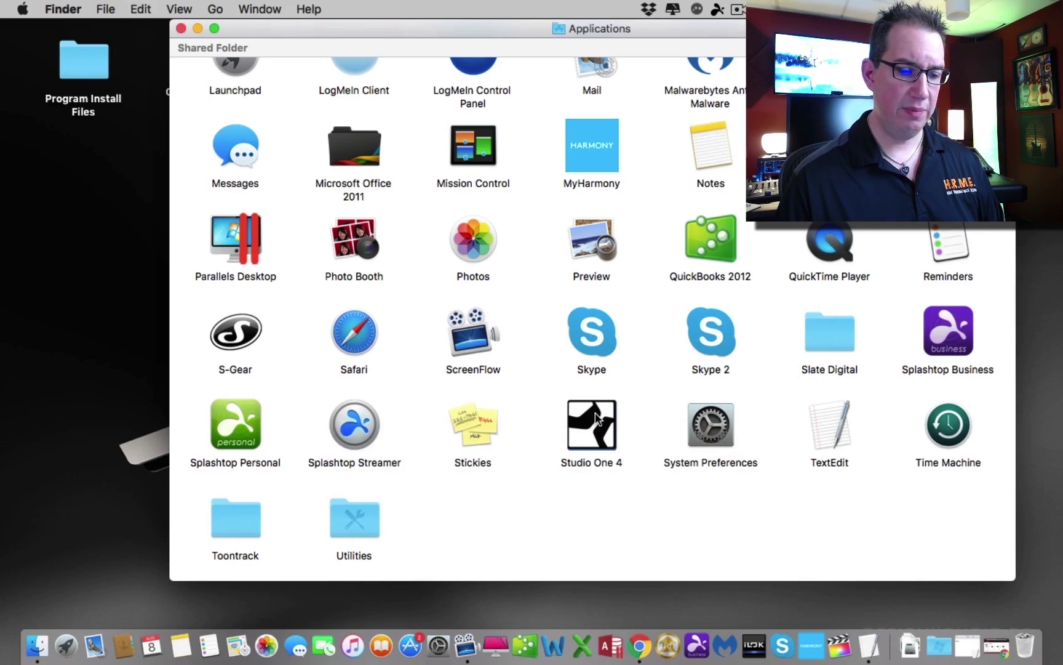
double_click(596, 419)
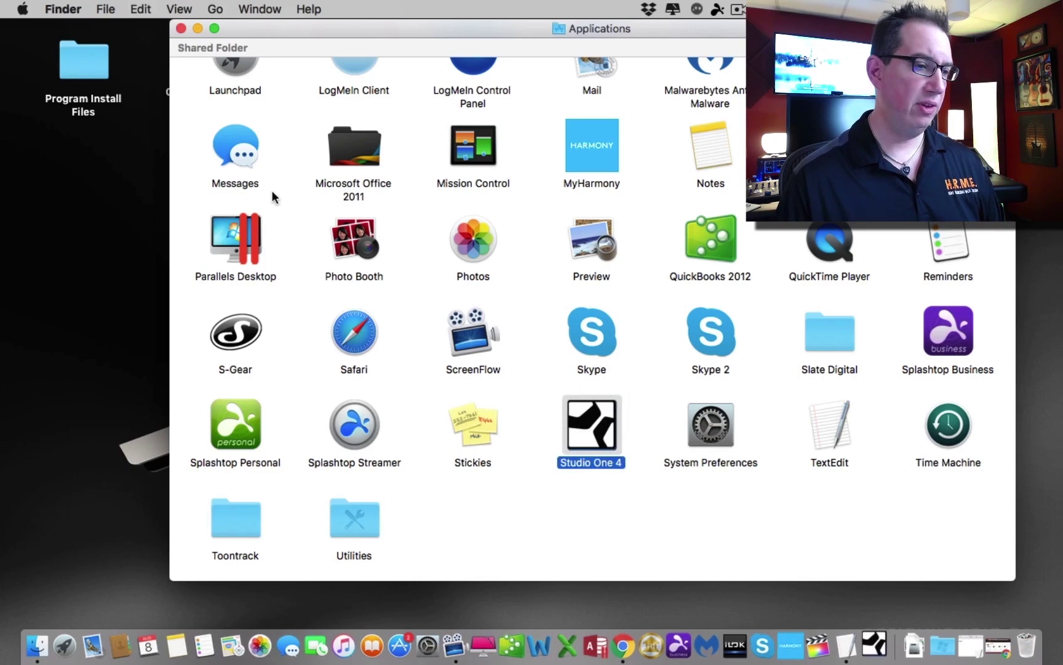
left_click(181, 29)
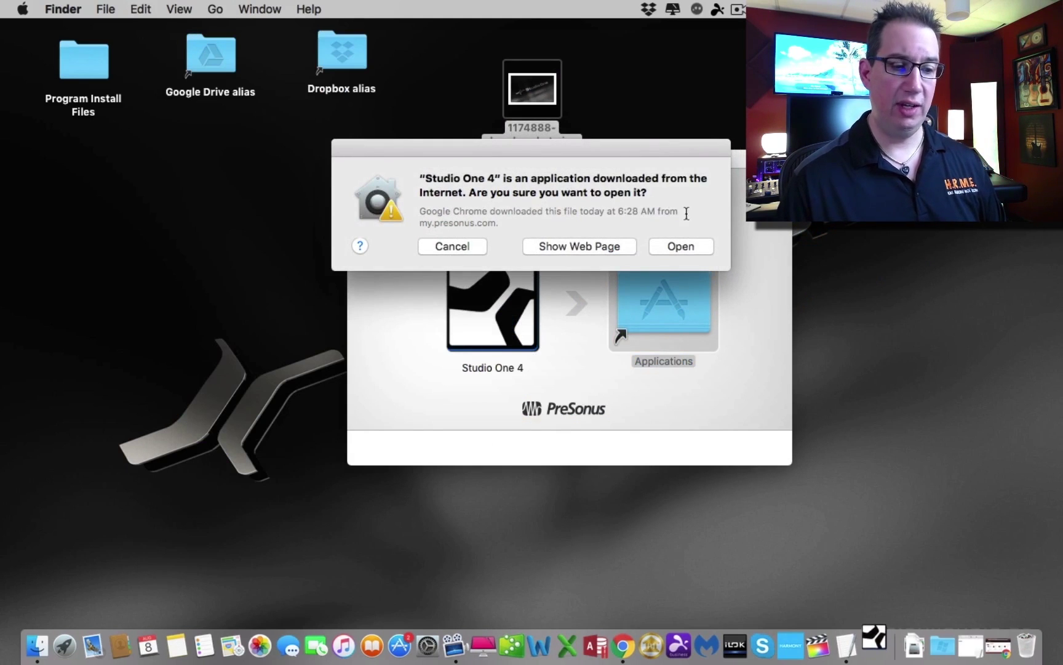
Allow the downloaded Studio One 4 to open and close the installer window.
left_click(676, 244)
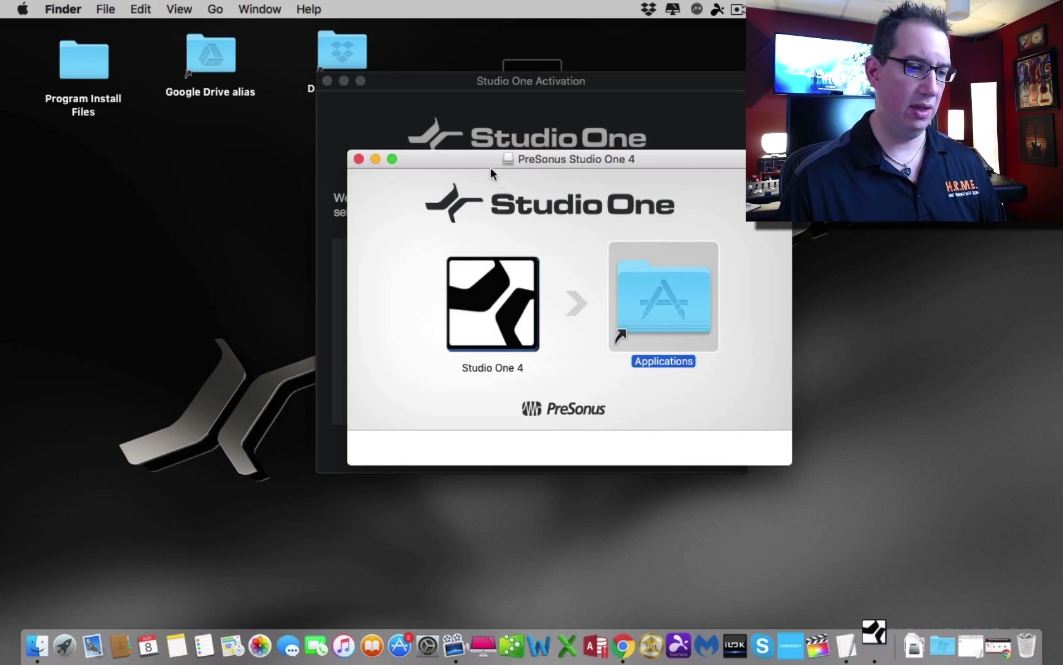
left_click(358, 159)
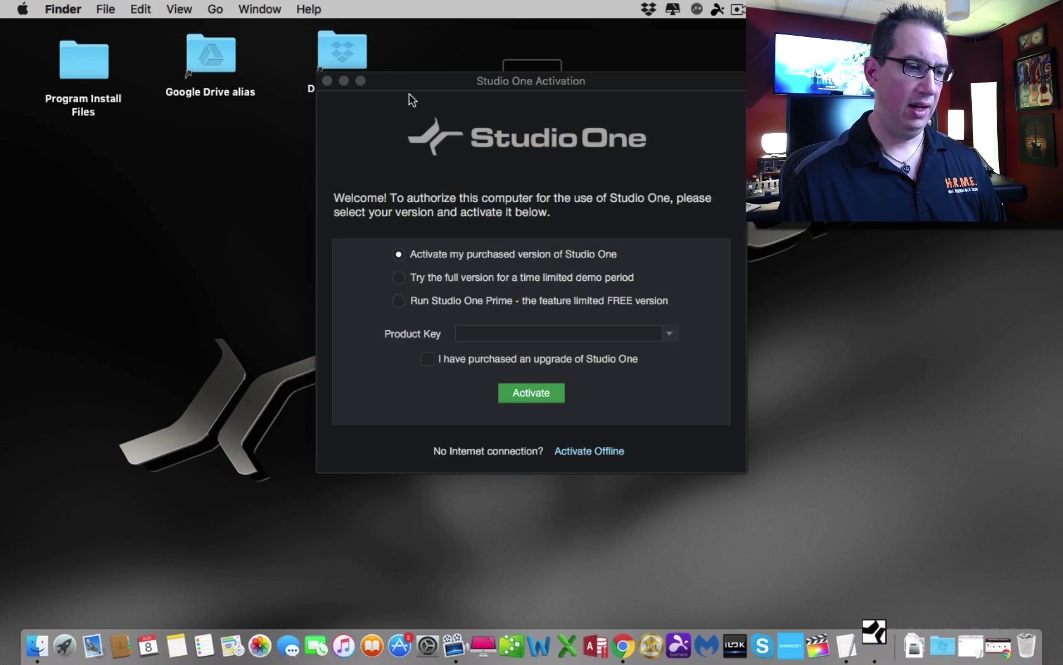
left_click_drag(416, 83, 406, 113)
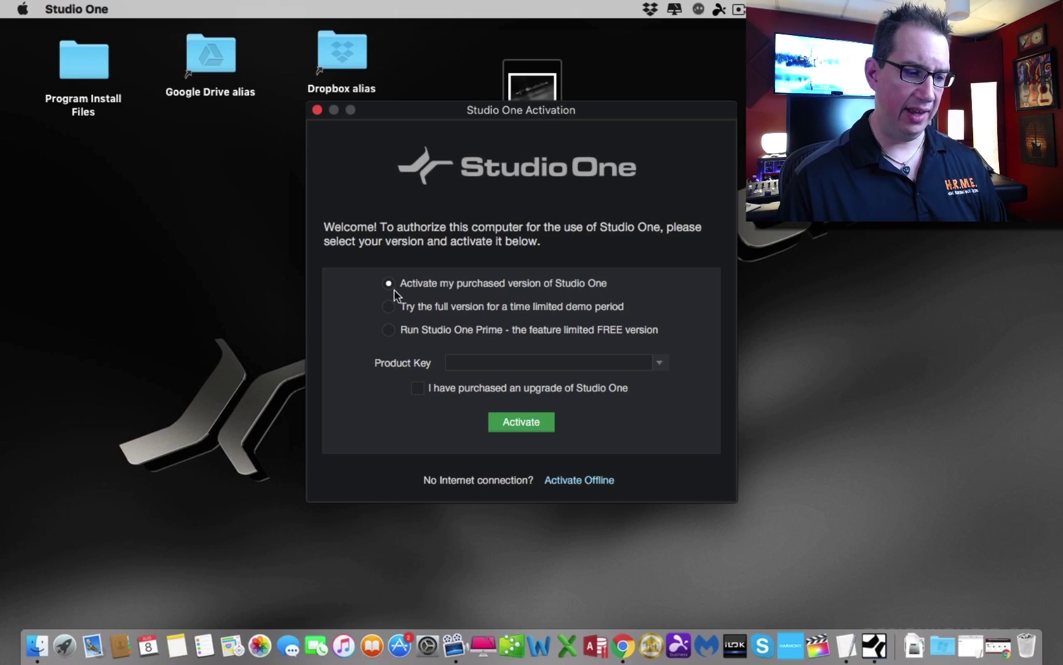
Choose to activate a purchased version, then dismiss the missing product key alert.
left_click(480, 362)
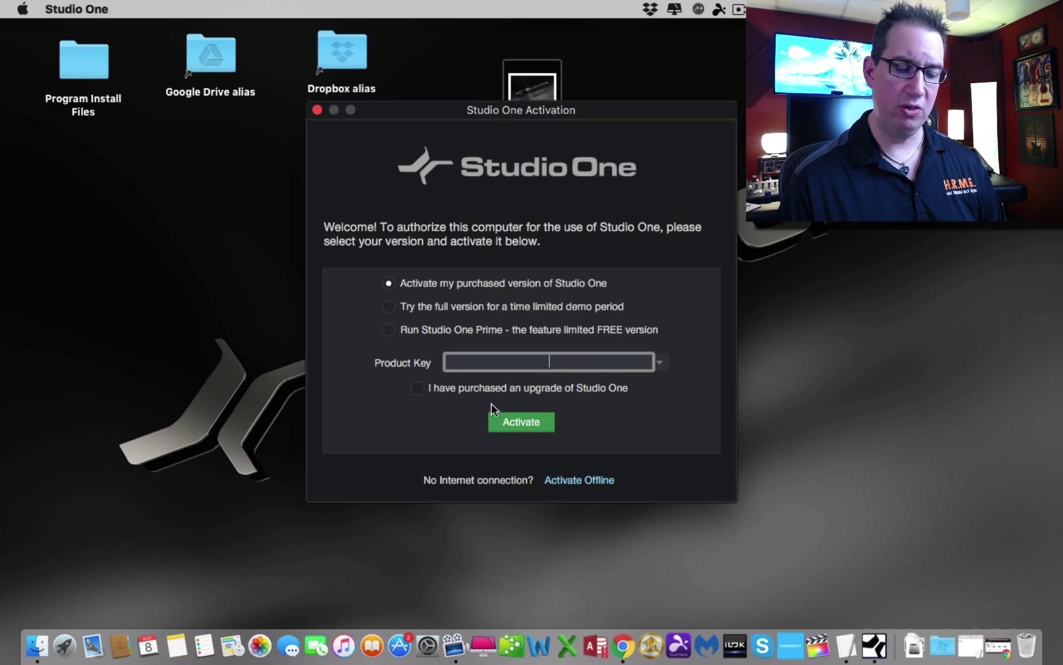
left_click(517, 423)
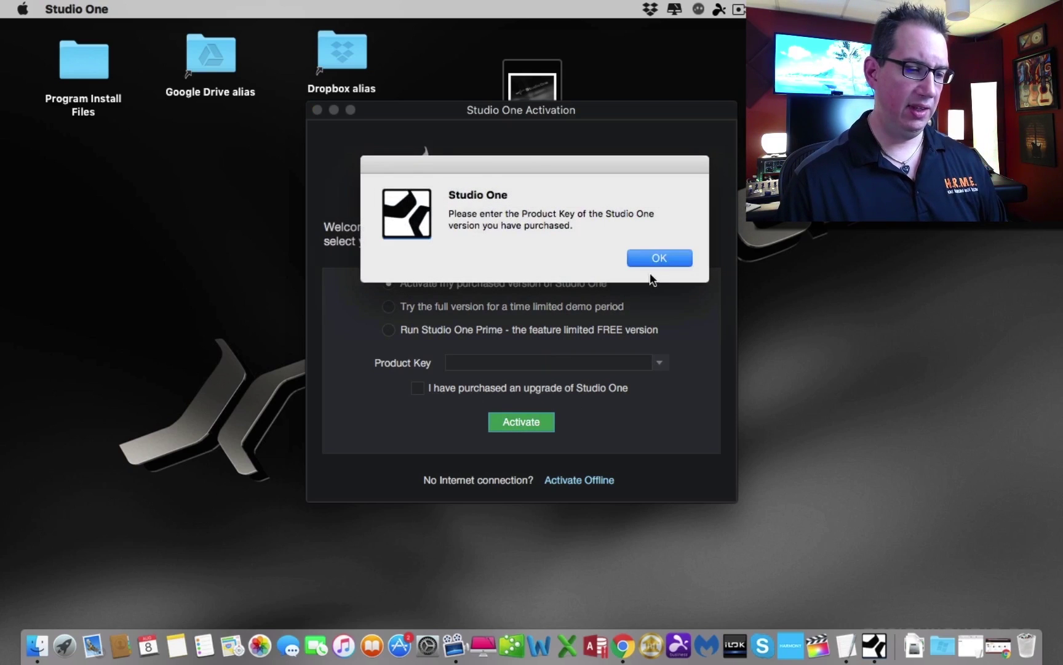
left_click(656, 258)
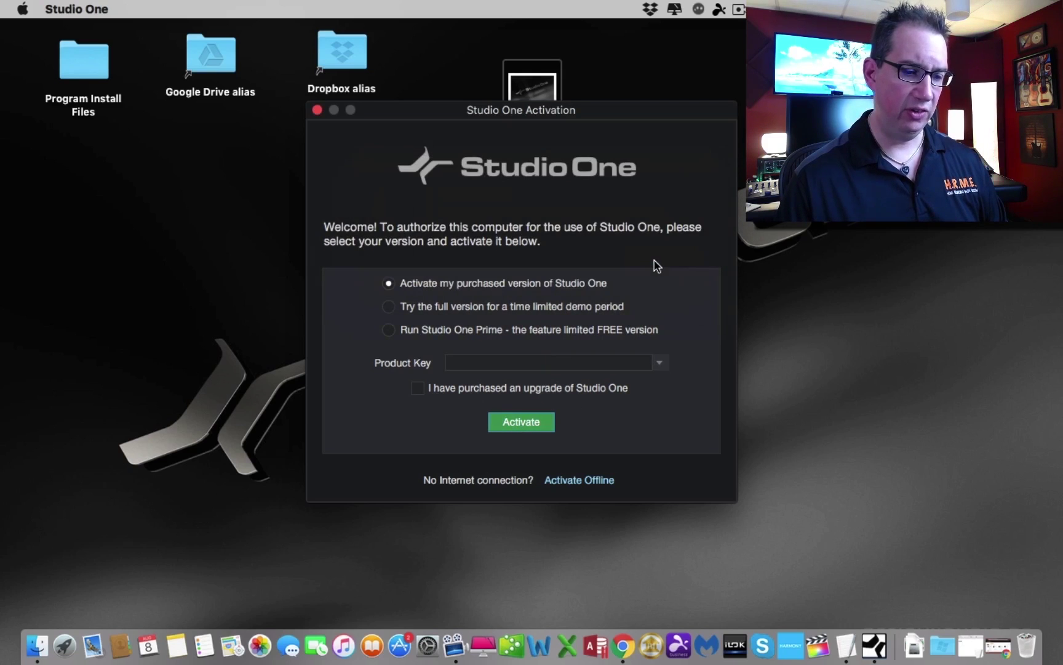
Bring Chrome back and open the AudioBox Studio Ultimate Bundle product details.
left_click(1000, 648)
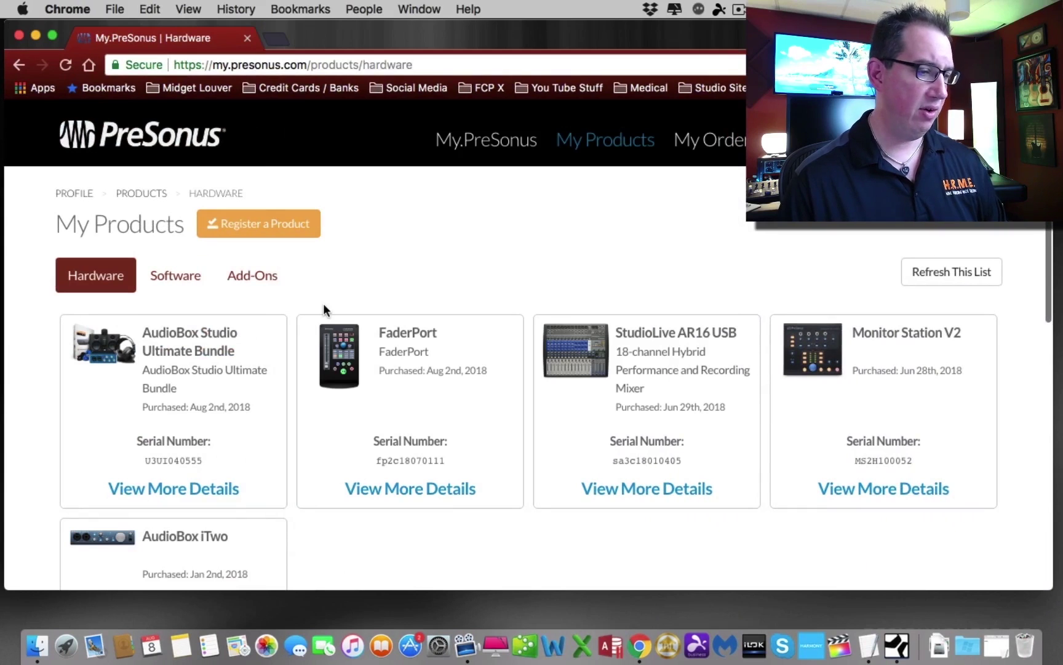
scroll(250, 316, "down", 4)
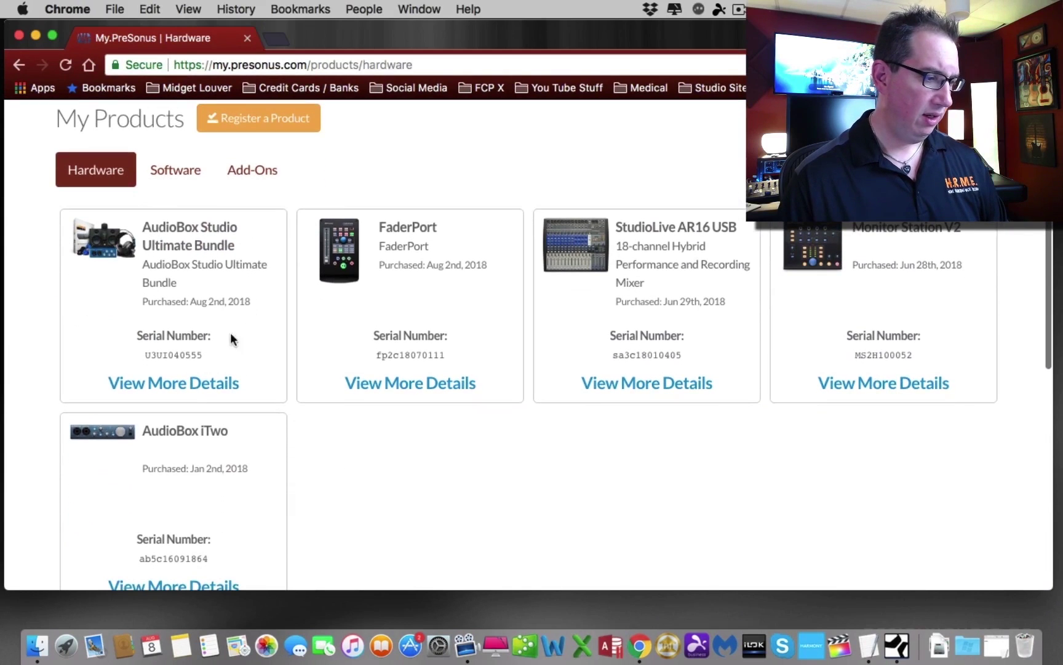
left_click(172, 386)
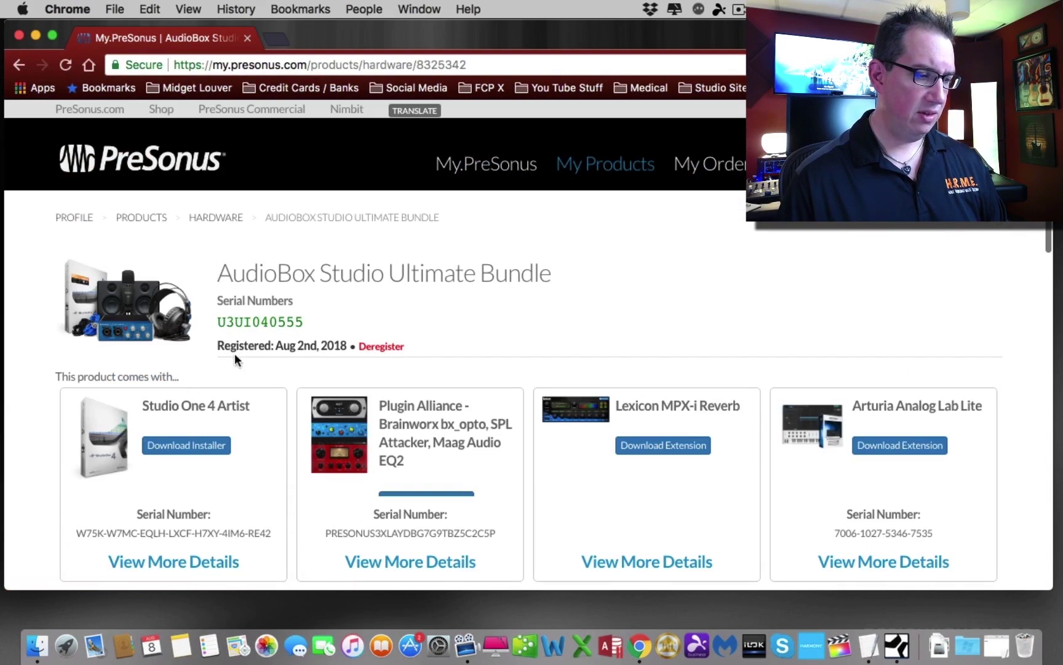
Find and select the Studio One 4 Artist serial number on the bundle page.
scroll(315, 338, "down", 5)
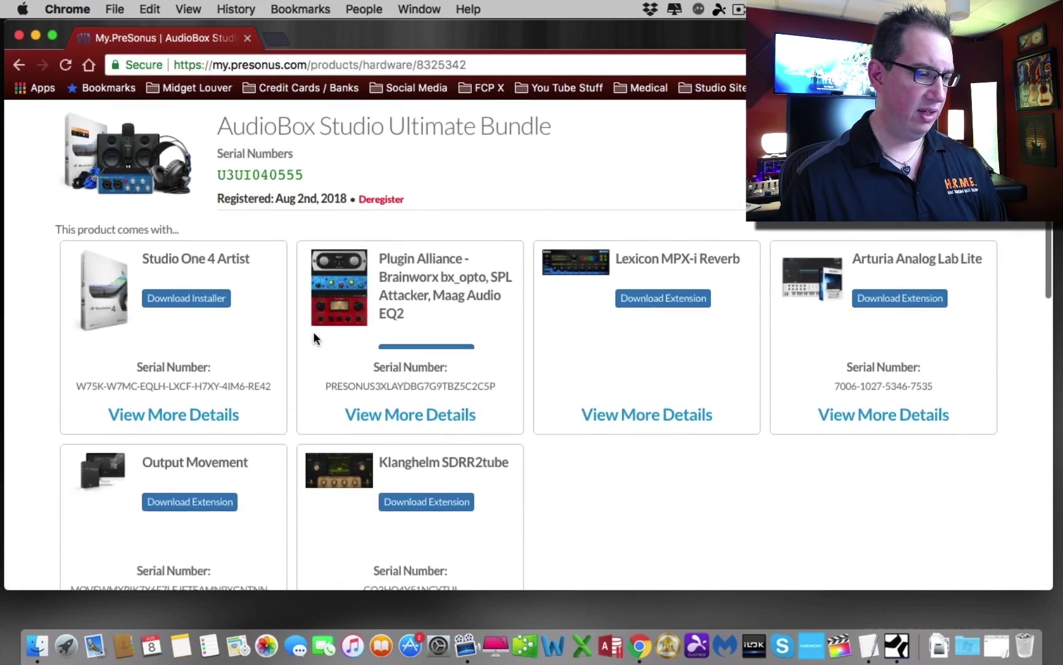
scroll(313, 335, "down", 4)
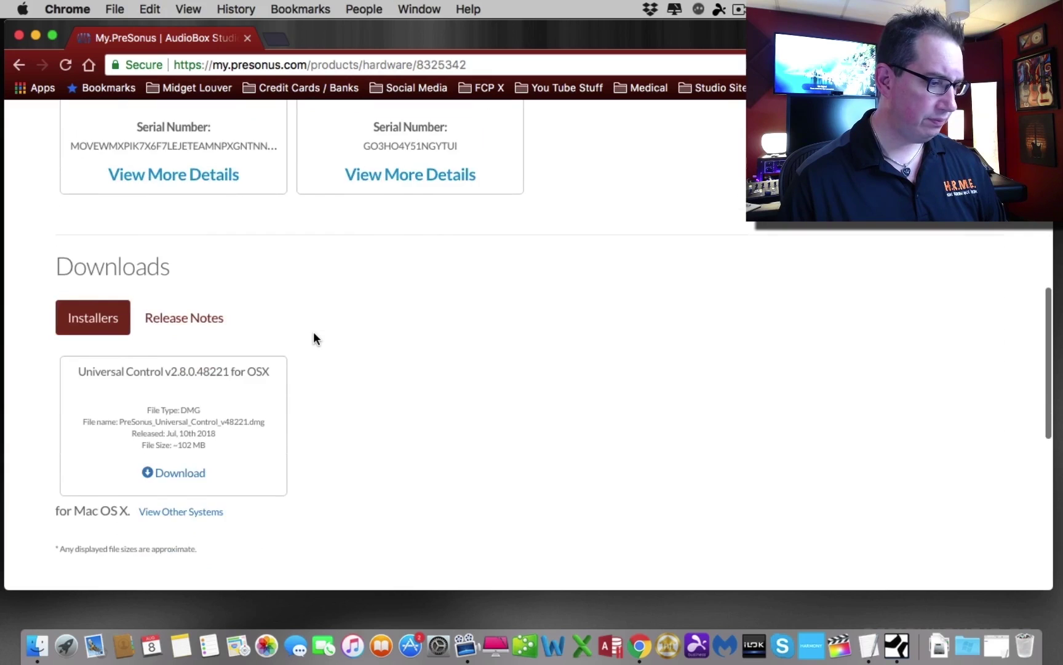
scroll(313, 336, "up", 10)
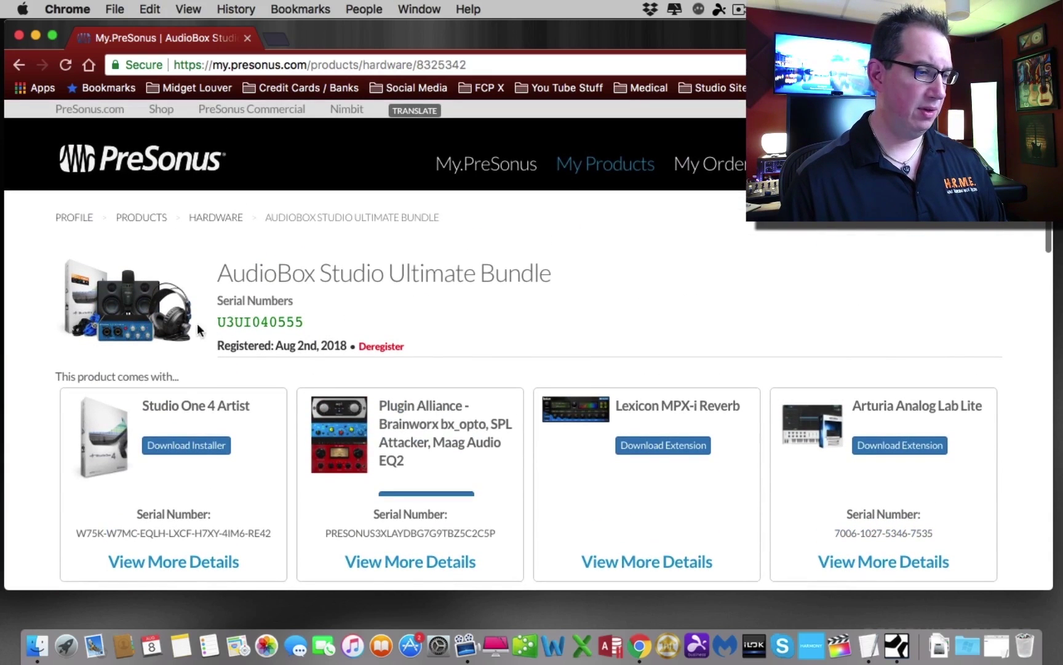
scroll(163, 394, "down", 4)
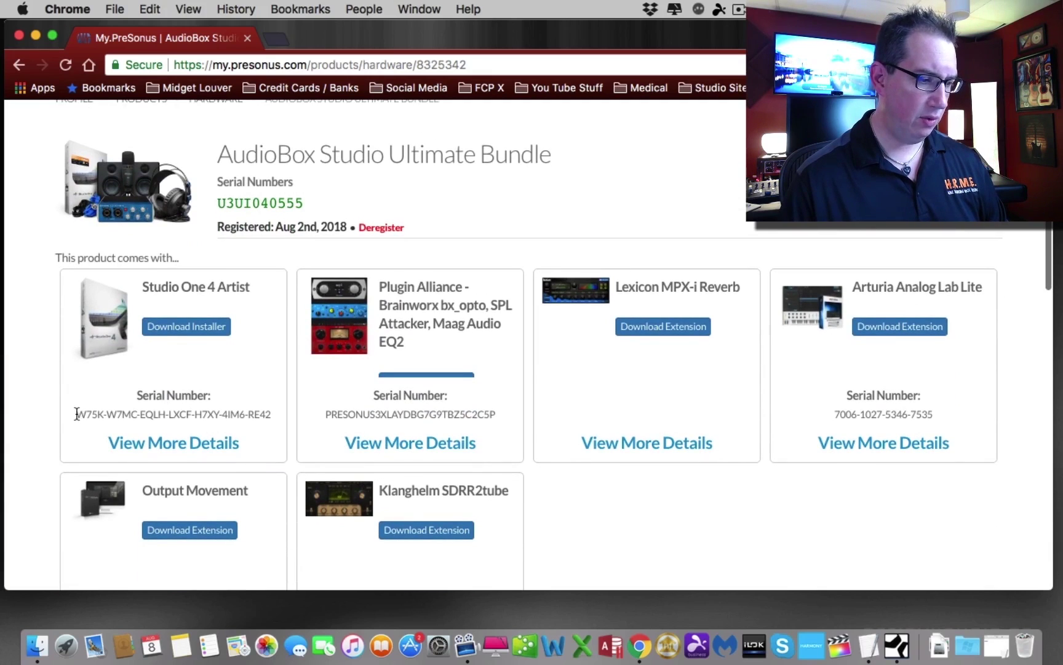
left_click_drag(76, 413, 277, 412)
key("super+c")
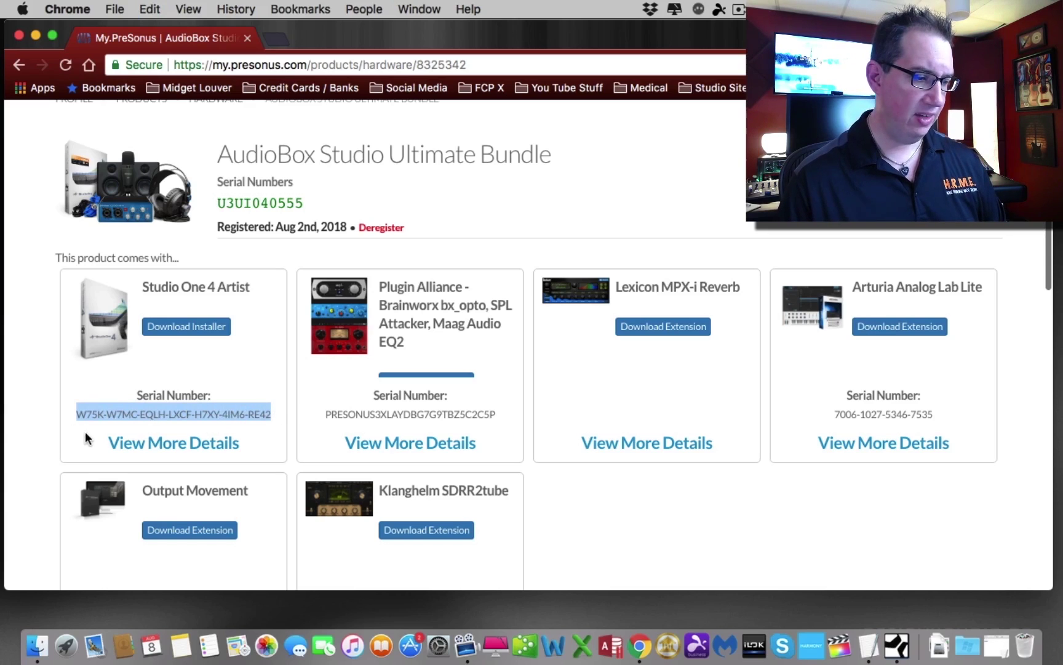
Paste the Studio One 4 Artist key into the Product Key field, activate, and acknowledge success.
left_click(36, 37)
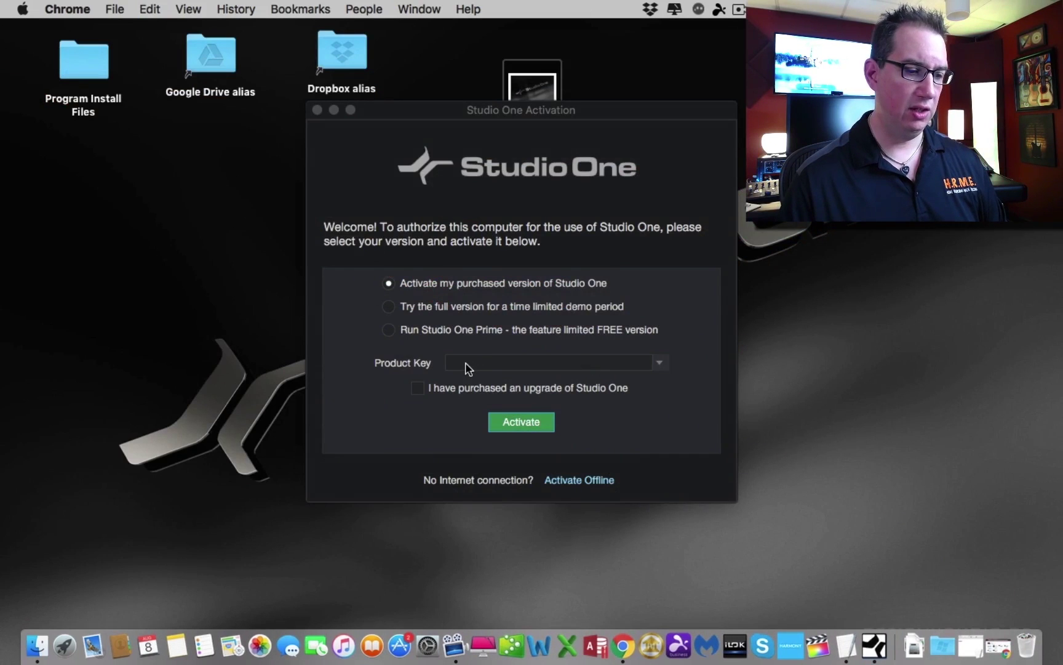
left_click(466, 365)
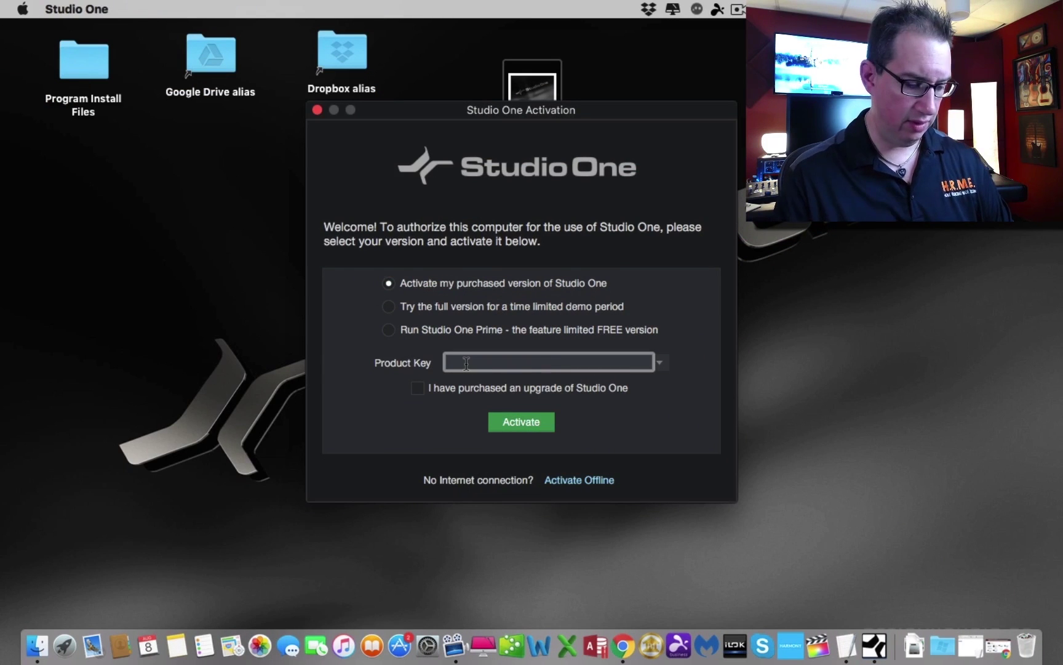
key("super+v")
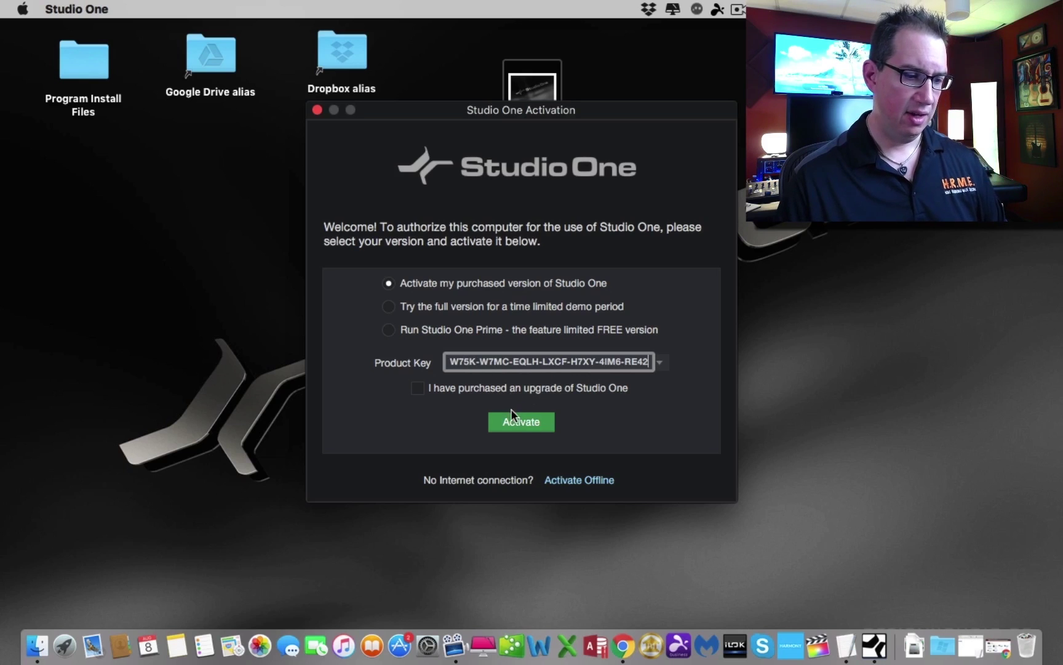
left_click(517, 424)
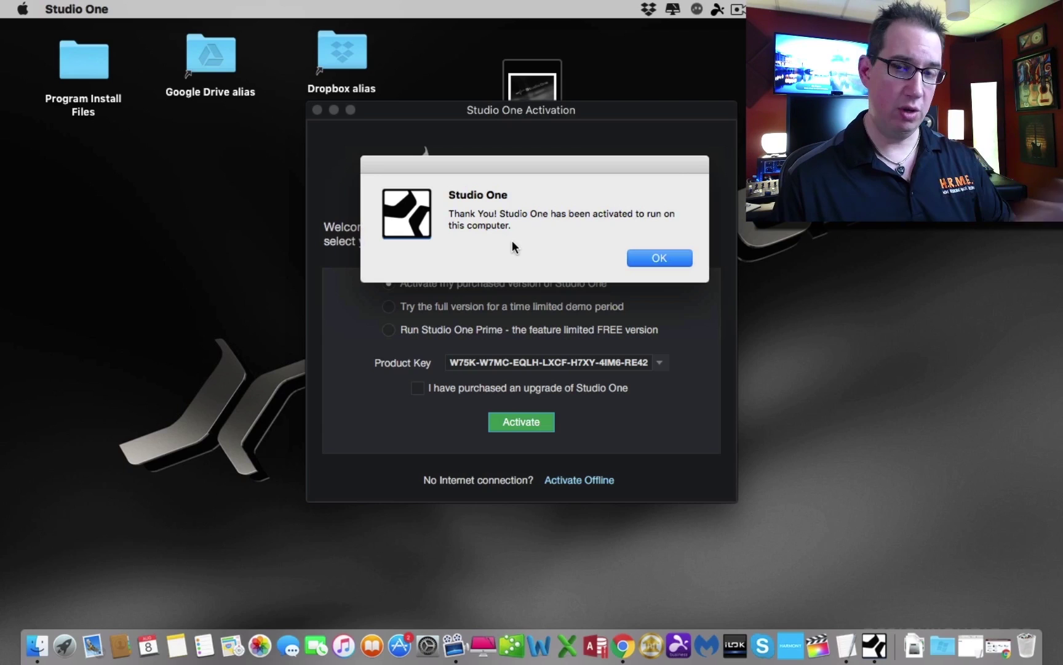
left_click(661, 259)
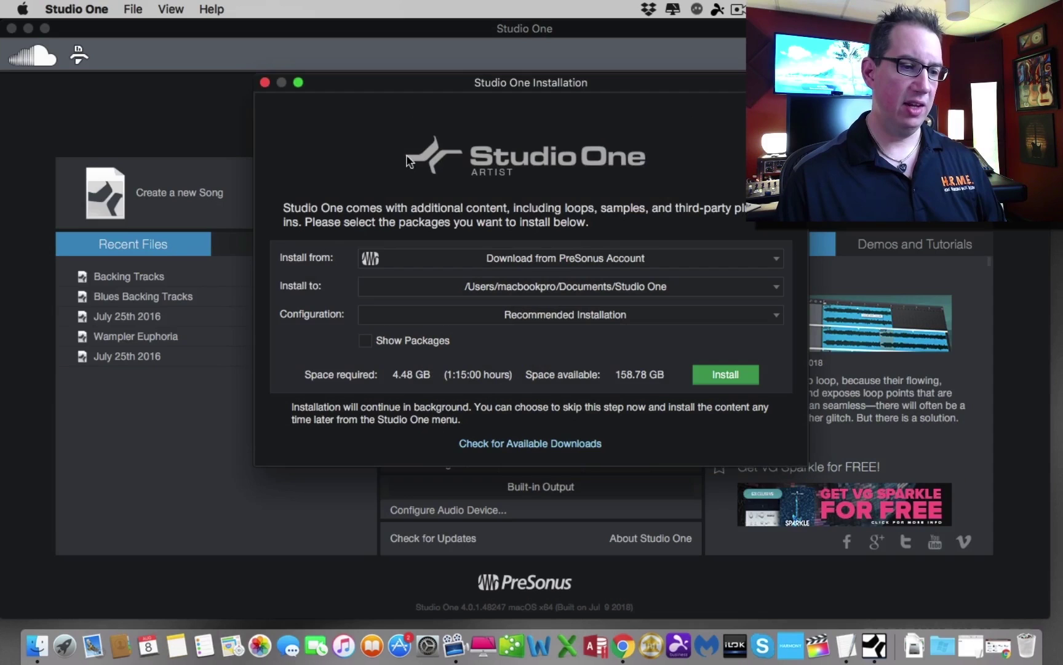
Move the Studio One Installation dialog slightly down on the screen.
left_click_drag(420, 88, 417, 94)
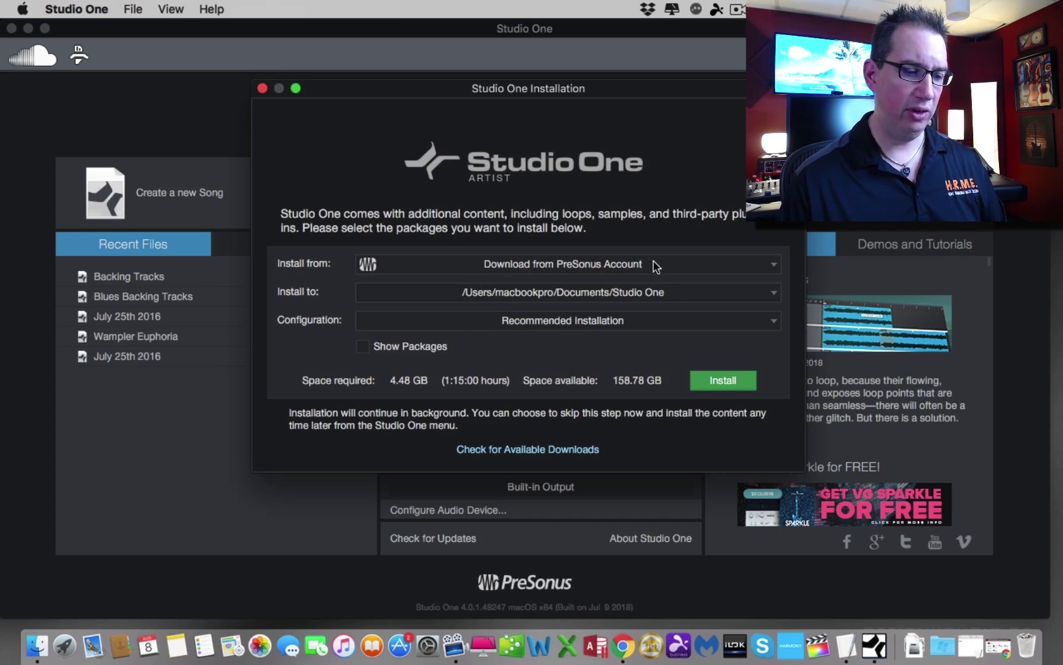
left_click(773, 266)
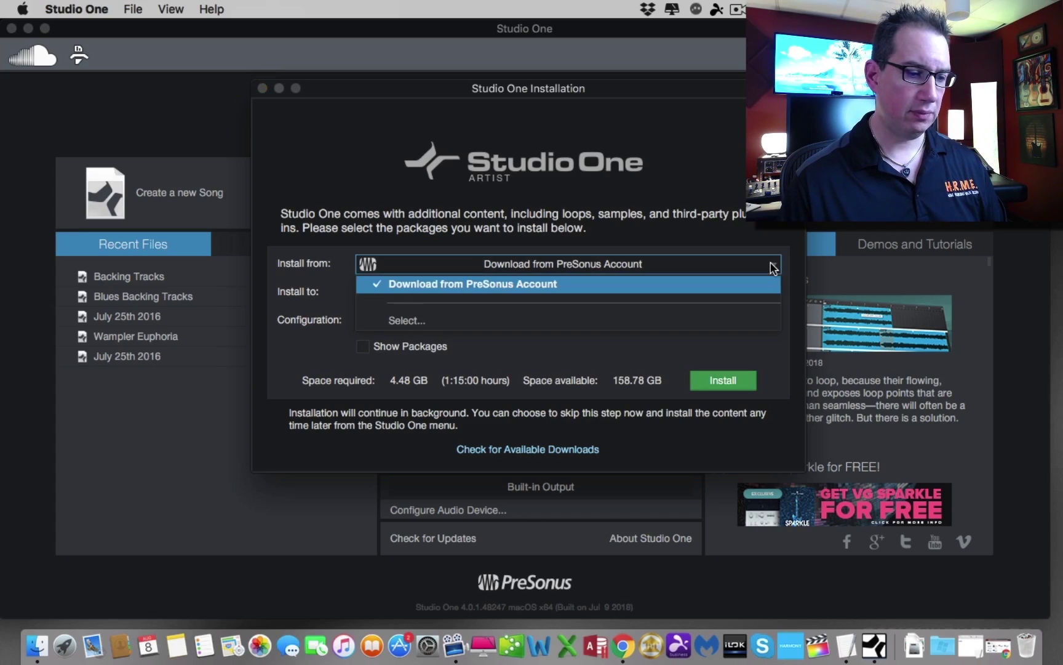
left_click(773, 266)
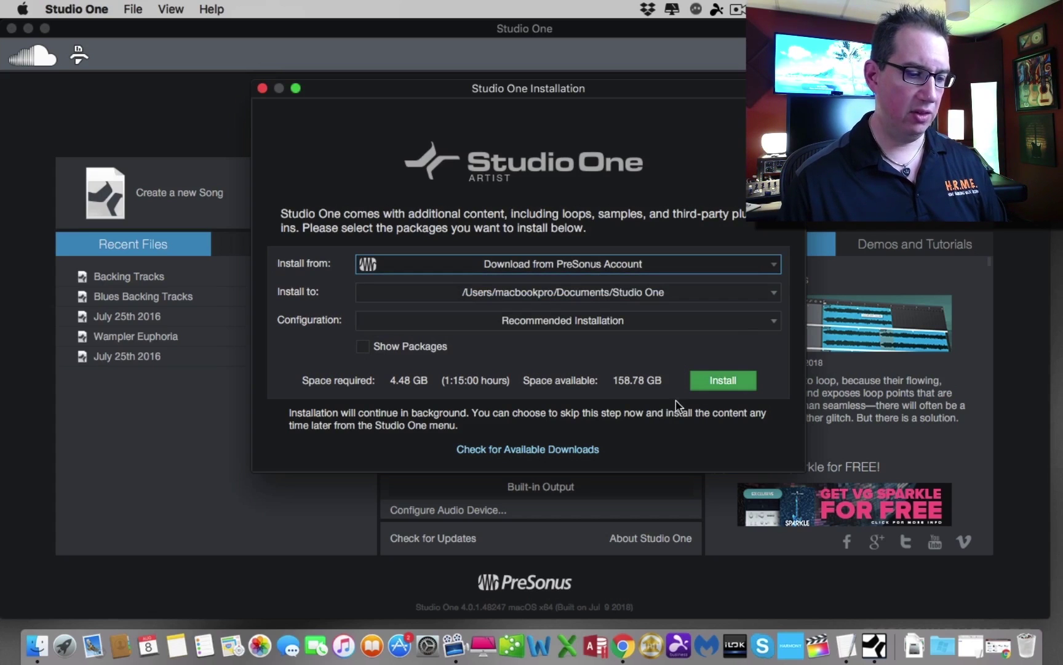